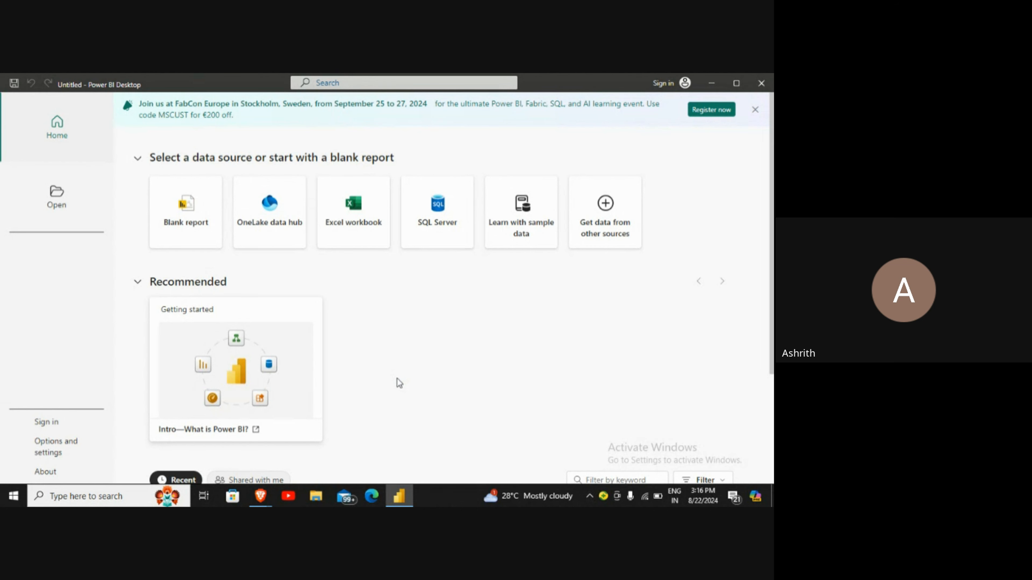
# Start a new blank report and open the list of common data sources
pyautogui.click(157, 223)
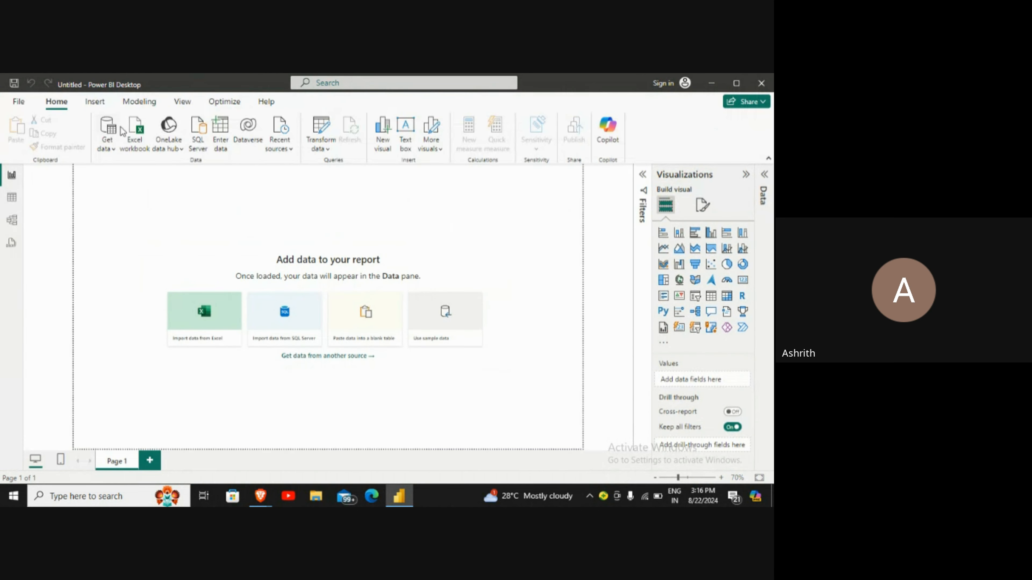
pyautogui.click(107, 142)
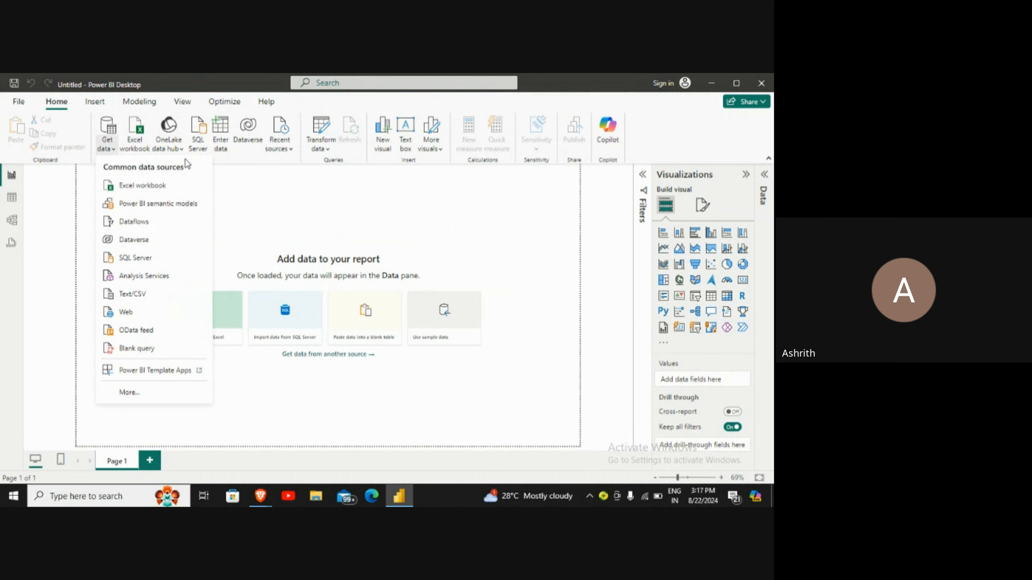
# Add an empty filled map visual to the report page
pyautogui.click(689, 283)
pyautogui.click(694, 281)
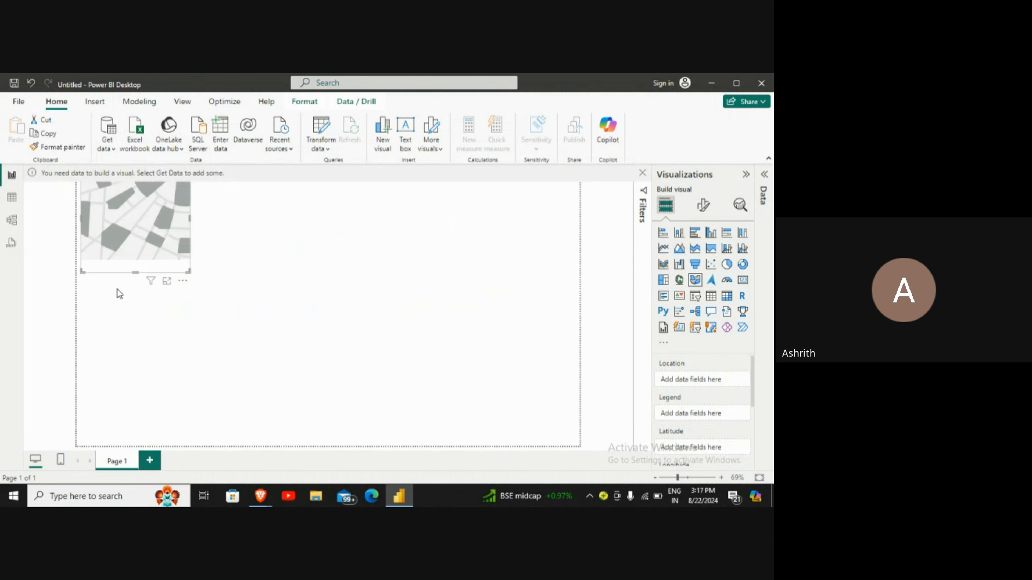
# Load the Orders table from the global_superstore_2016 Excel workbook into the report
pyautogui.click(764, 175)
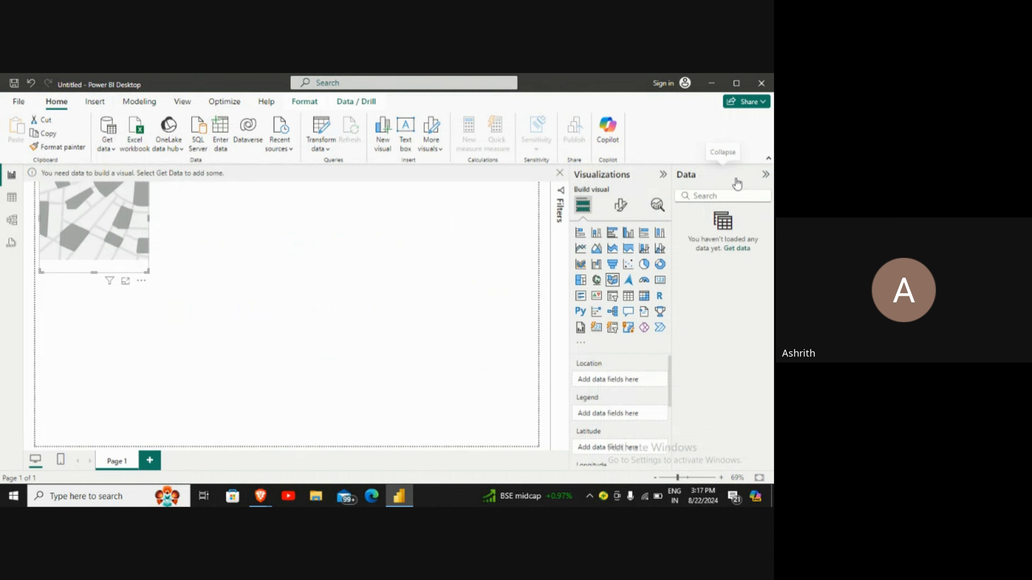
pyautogui.click(114, 148)
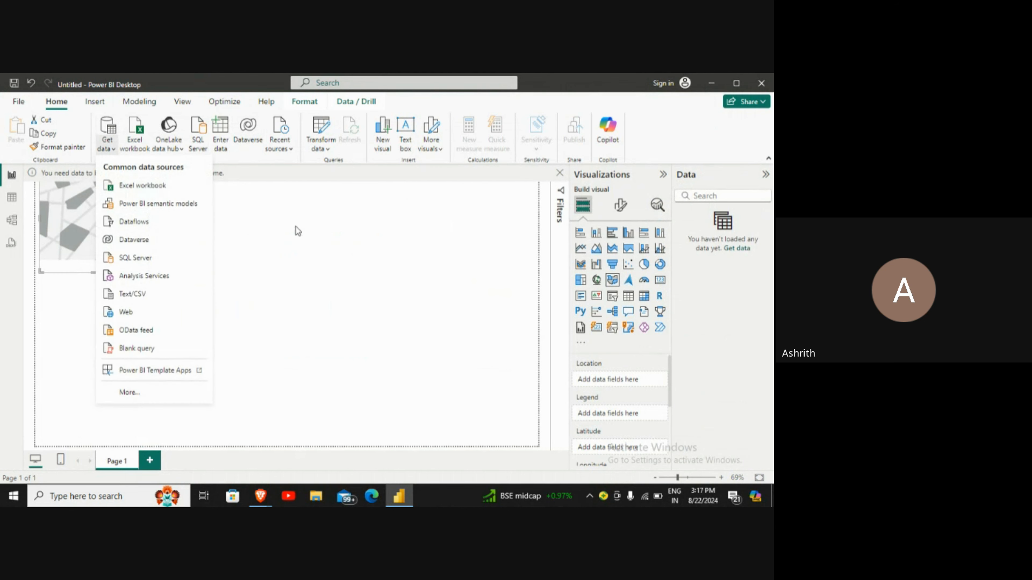
pyautogui.click(340, 225)
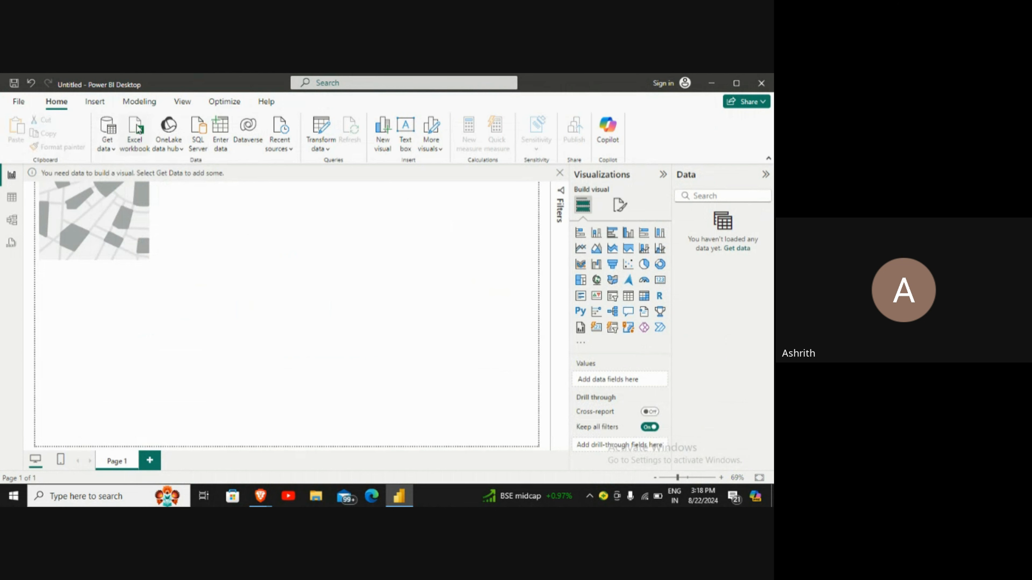
pyautogui.click(112, 148)
pyautogui.click(126, 184)
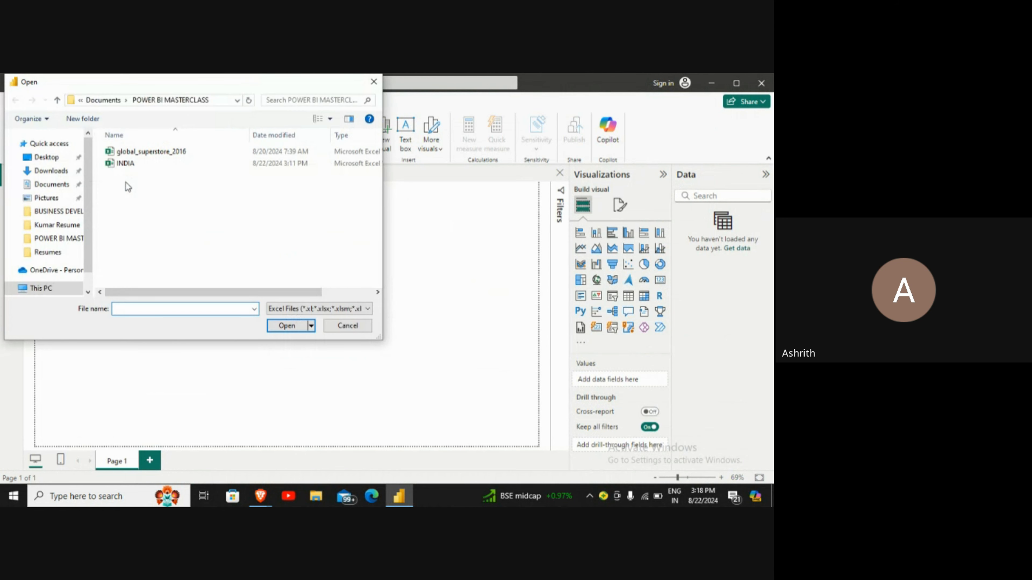
pyautogui.doubleClick(158, 154)
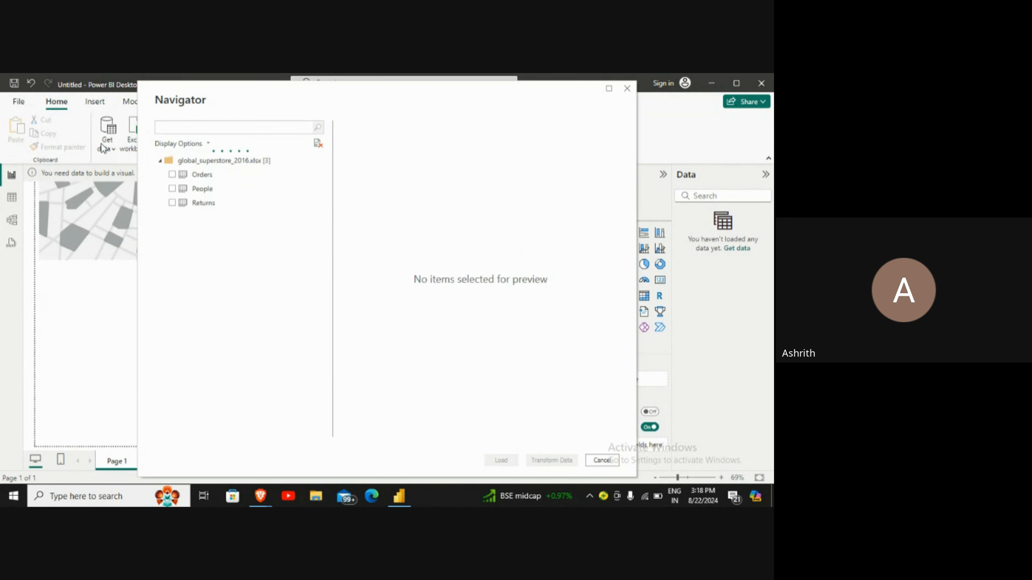
pyautogui.click(173, 174)
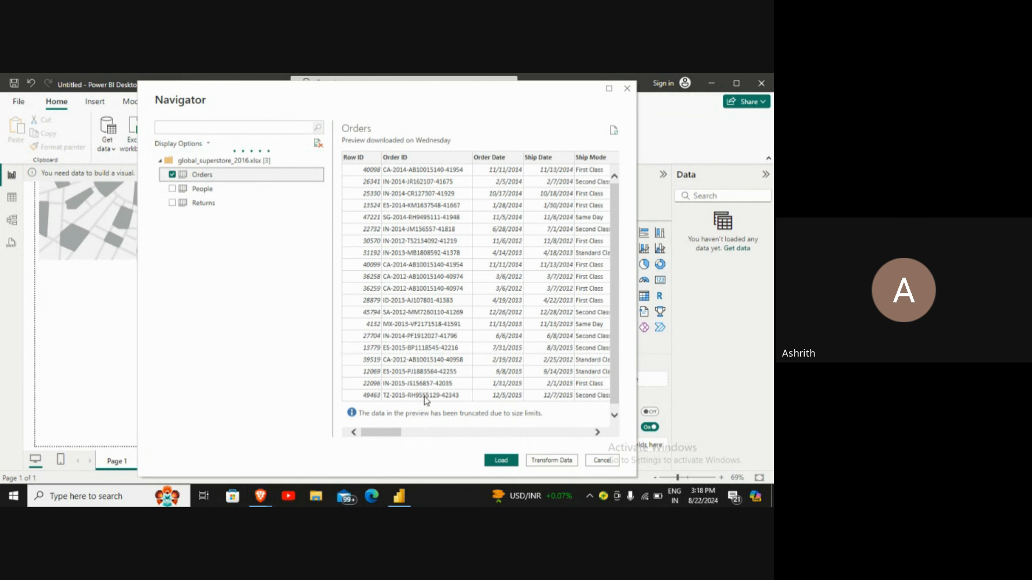
pyautogui.click(502, 462)
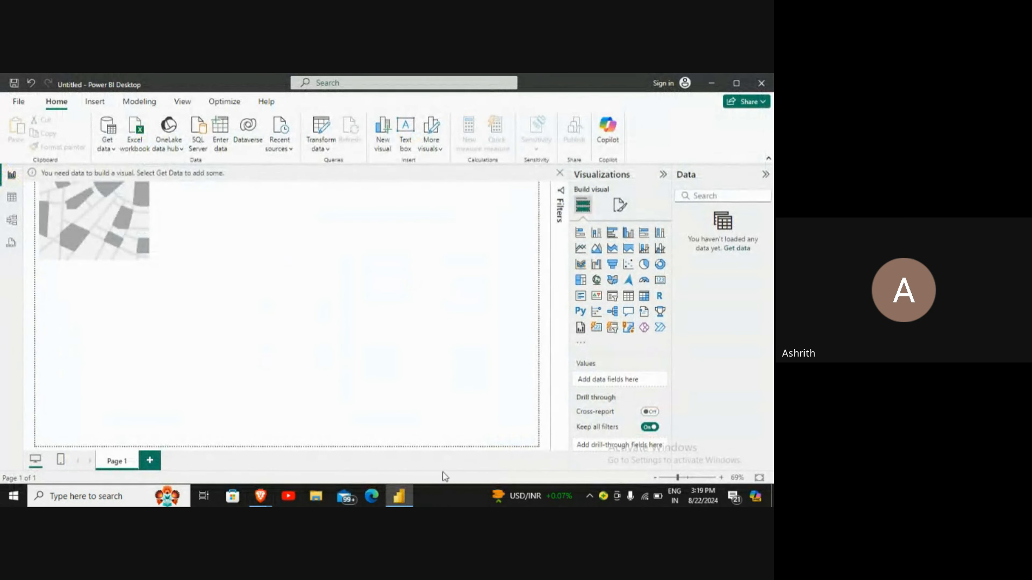
pyautogui.moveTo(262, 495)
pyautogui.click(226, 440)
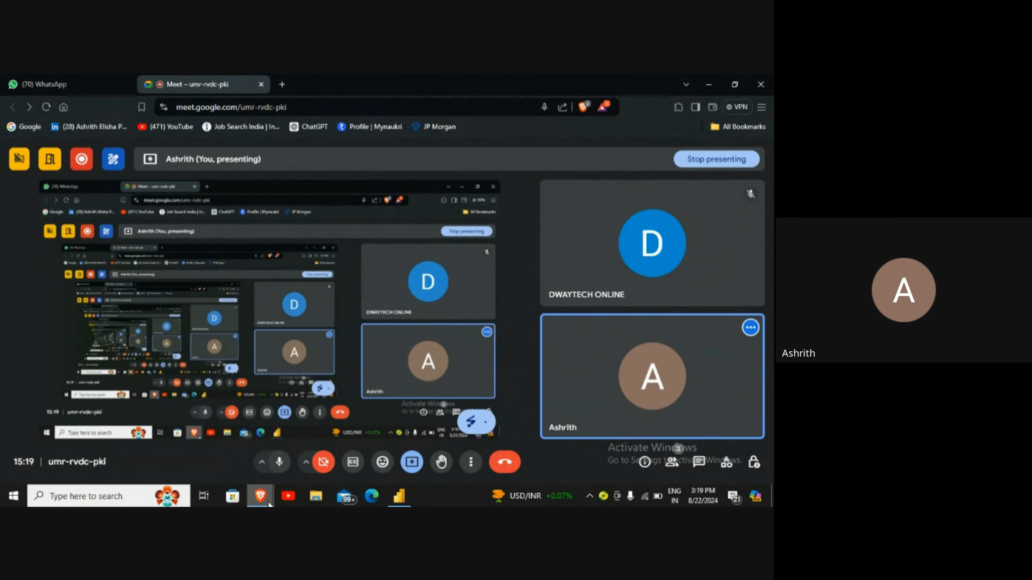
pyautogui.moveTo(410, 497)
pyautogui.click(409, 494)
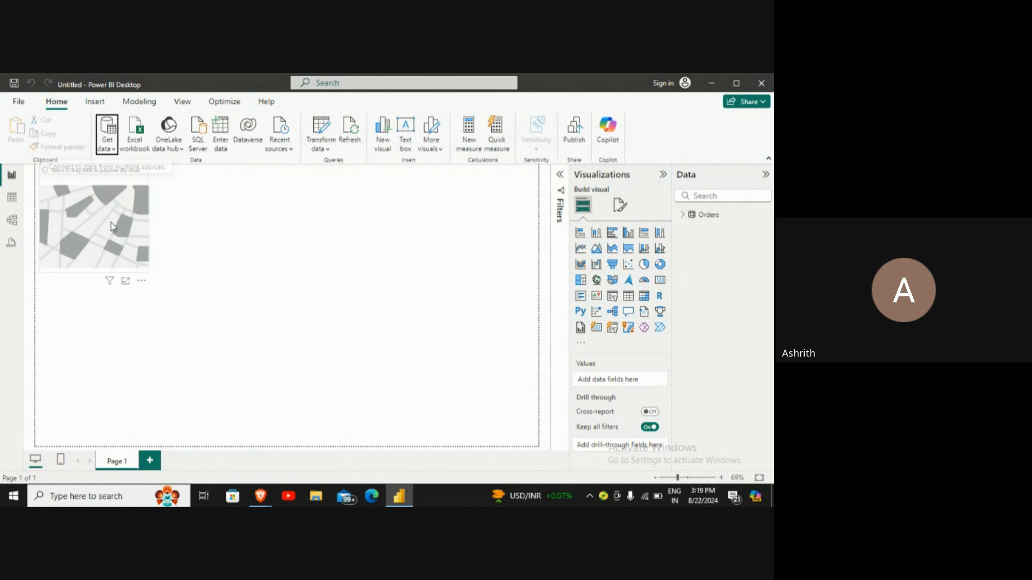
# Move and enlarge the empty filled map visual, then remove it from the page
pyautogui.moveTo(228, 282); pyautogui.dragTo(265, 283)
pyautogui.moveTo(232, 340); pyautogui.dragTo(179, 381)
pyautogui.rightClick(248, 293)
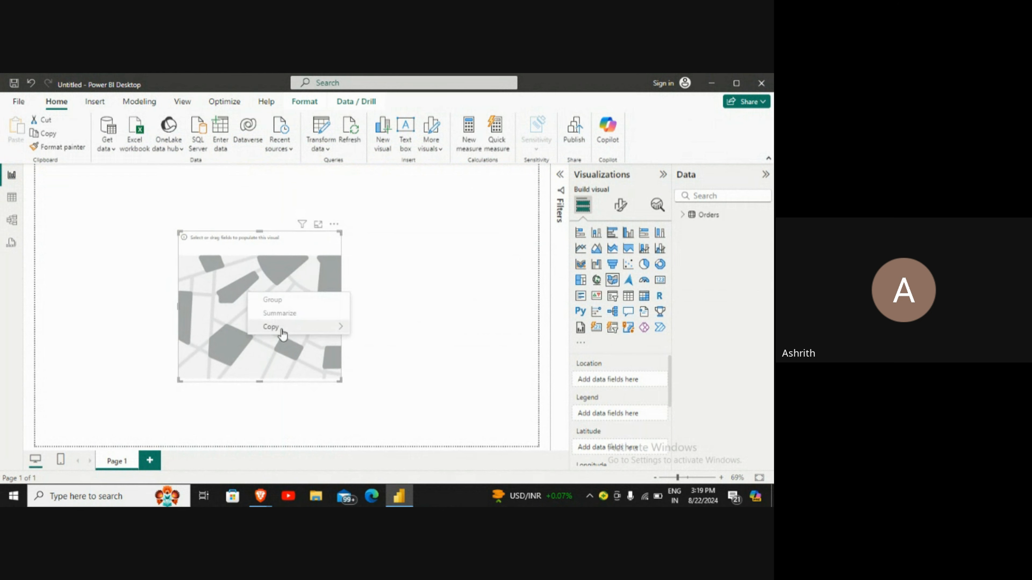
pyautogui.click(310, 260)
pyautogui.click(341, 226)
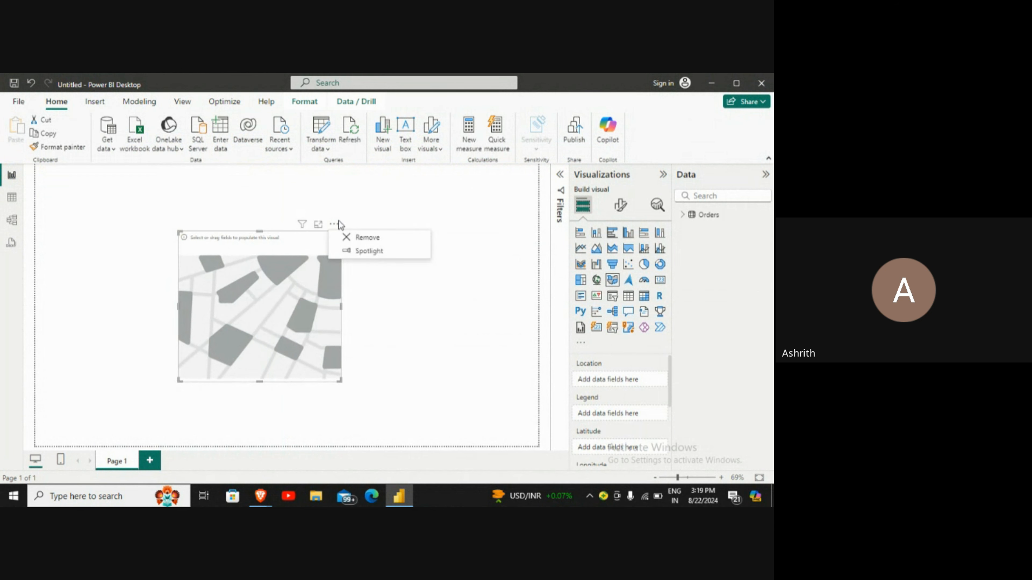
pyautogui.click(359, 237)
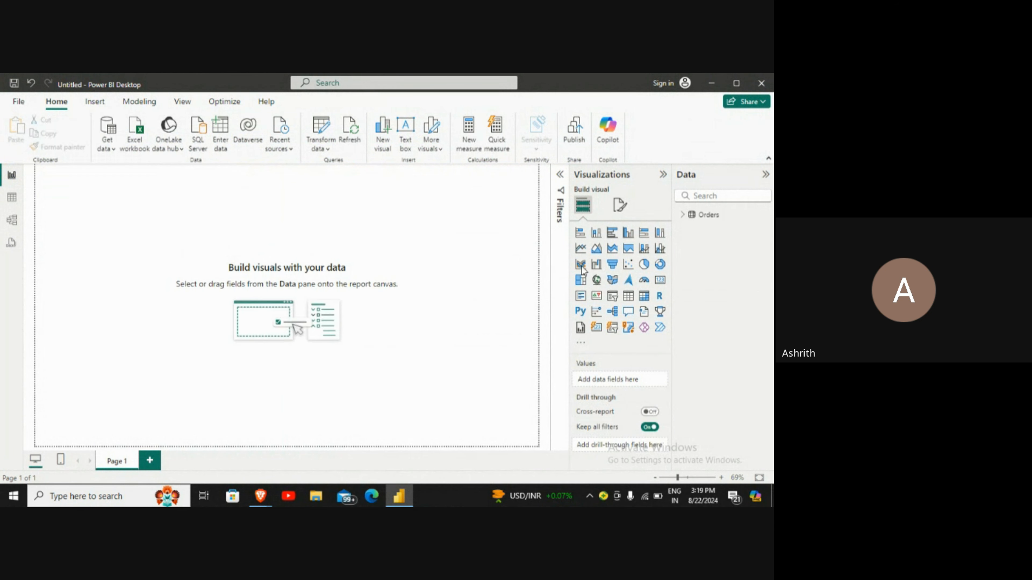
# Expand the Orders table and look through its list of fields
pyautogui.click(692, 220)
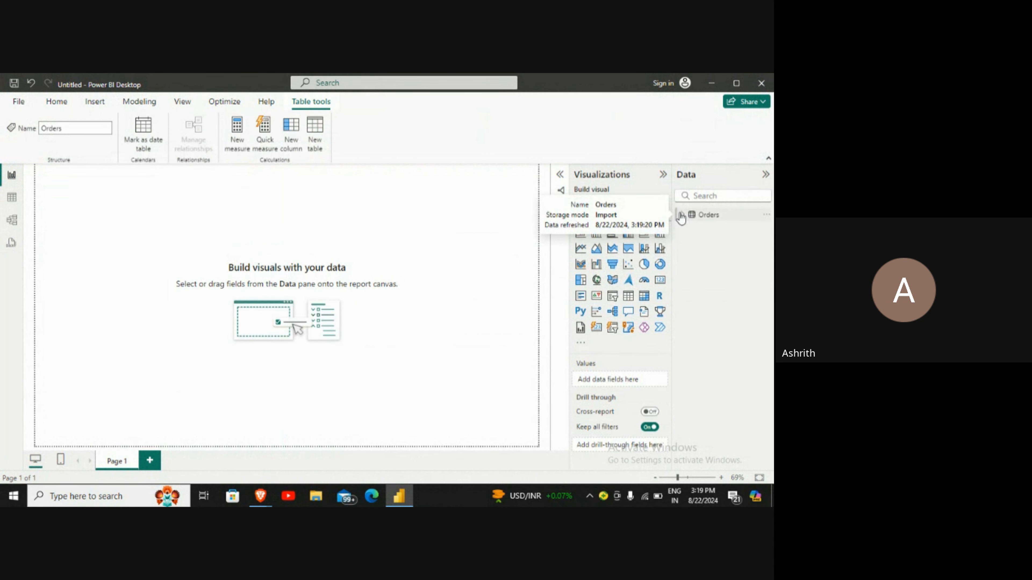
pyautogui.click(681, 215)
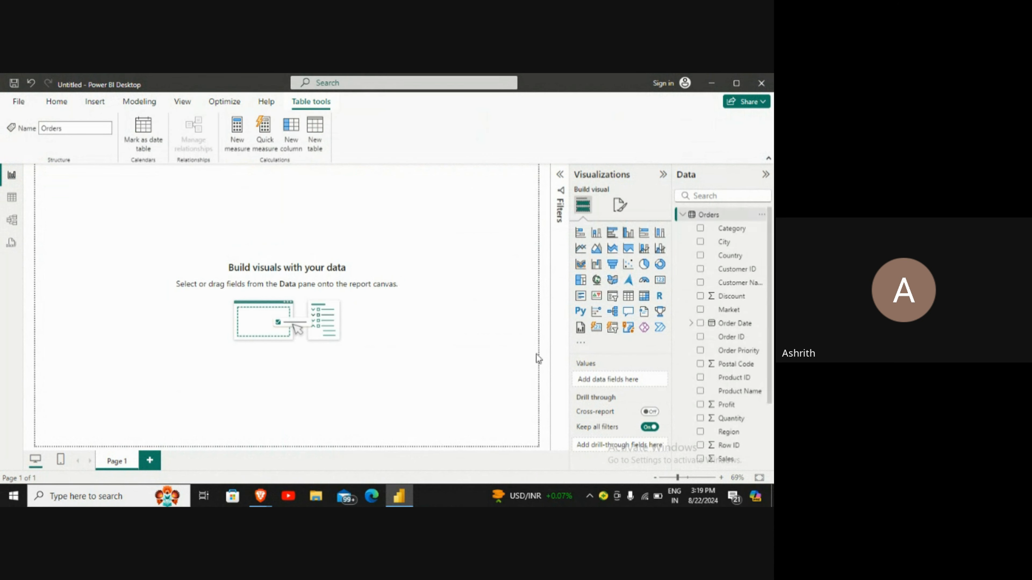
pyautogui.click(561, 182)
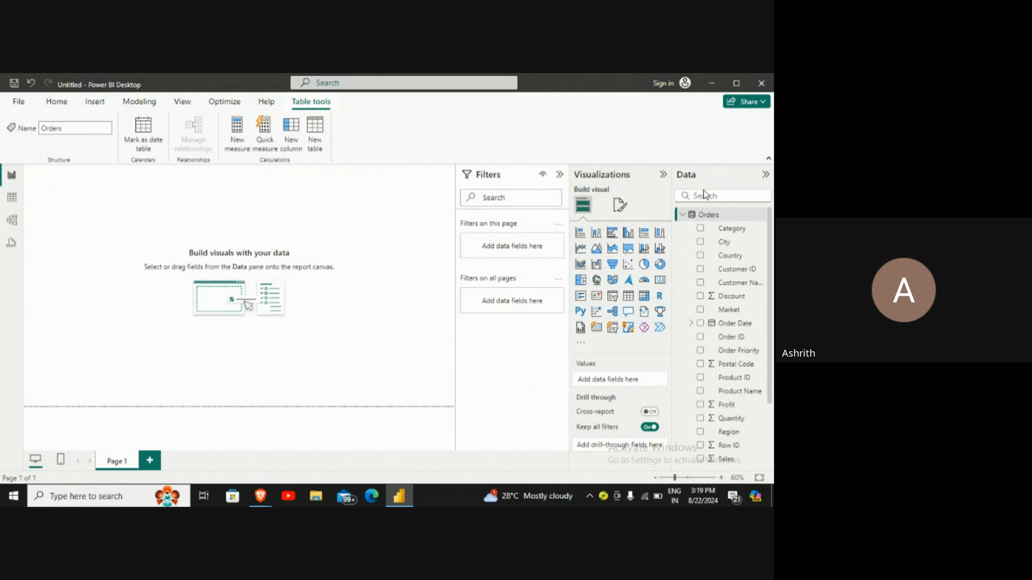
pyautogui.scroll(-2, 738, 302)
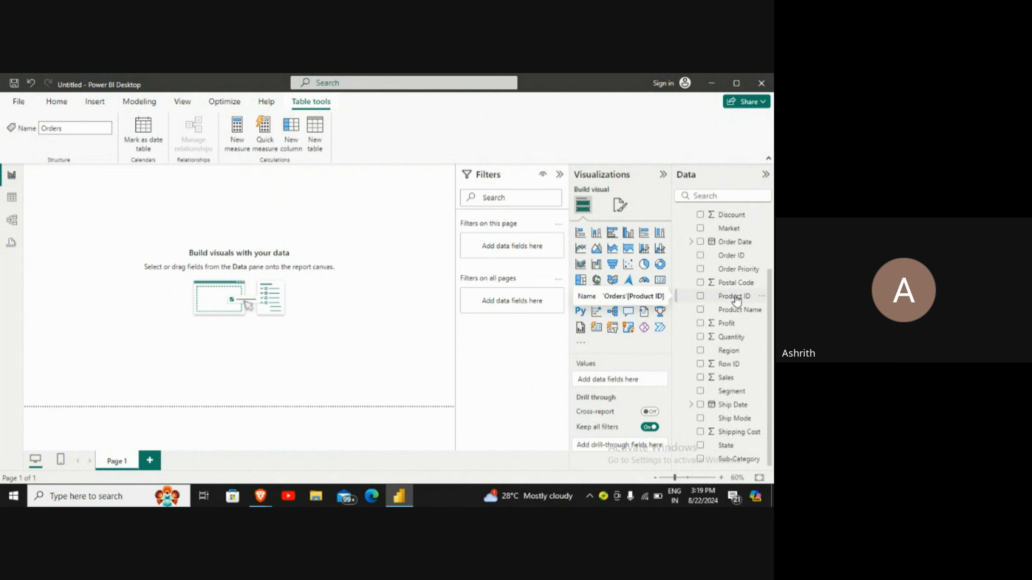
pyautogui.scroll(2, 737, 301)
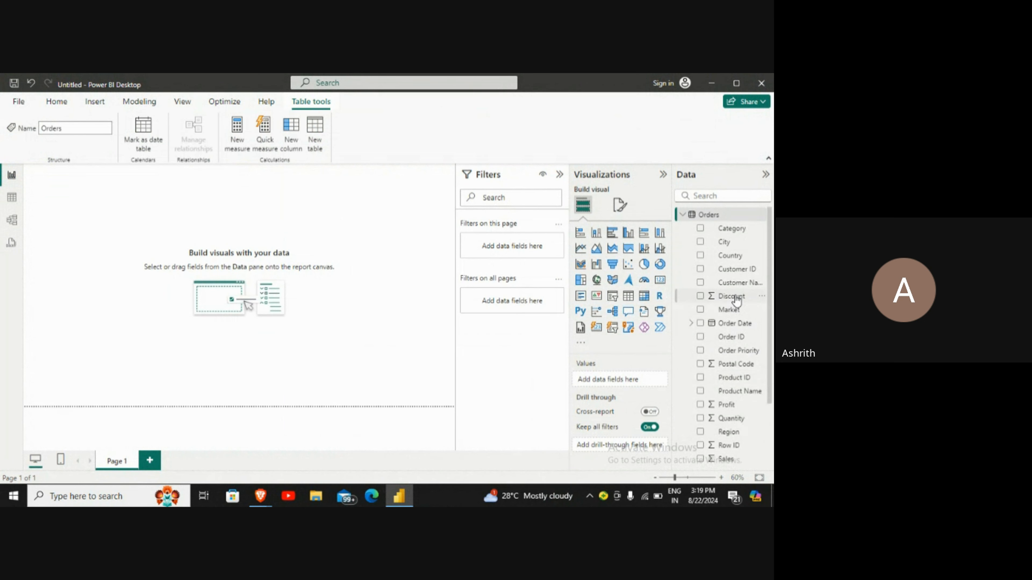
# Add a map visual to the page, place it near the middle and enlarge it
pyautogui.click(596, 281)
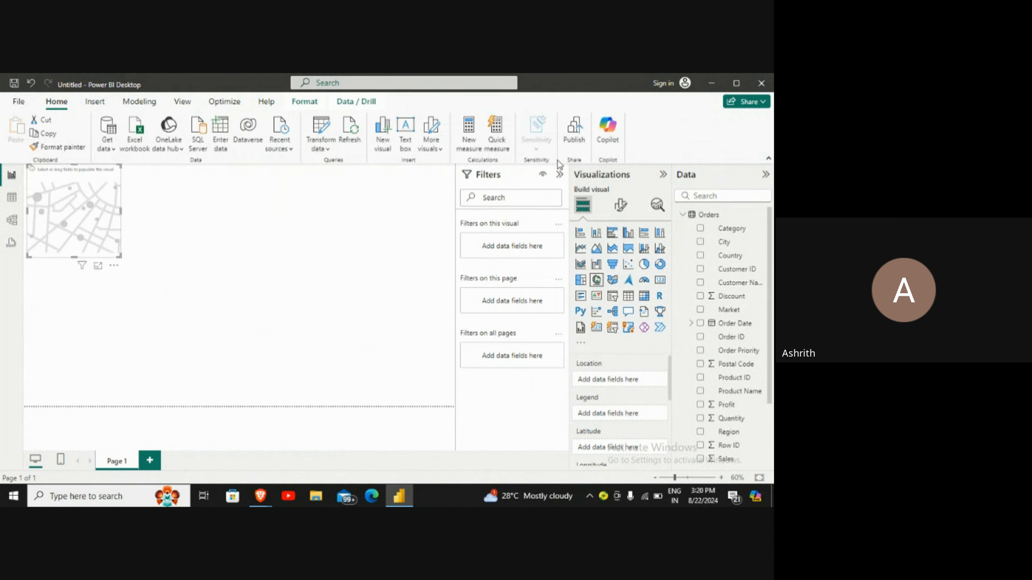
pyautogui.click(560, 176)
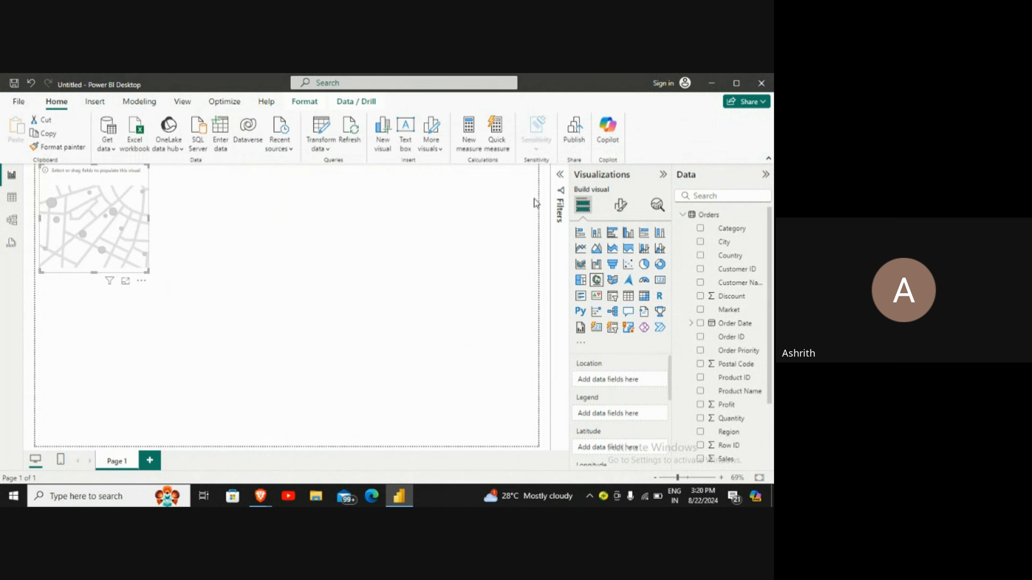
pyautogui.moveTo(65, 218); pyautogui.dragTo(272, 266)
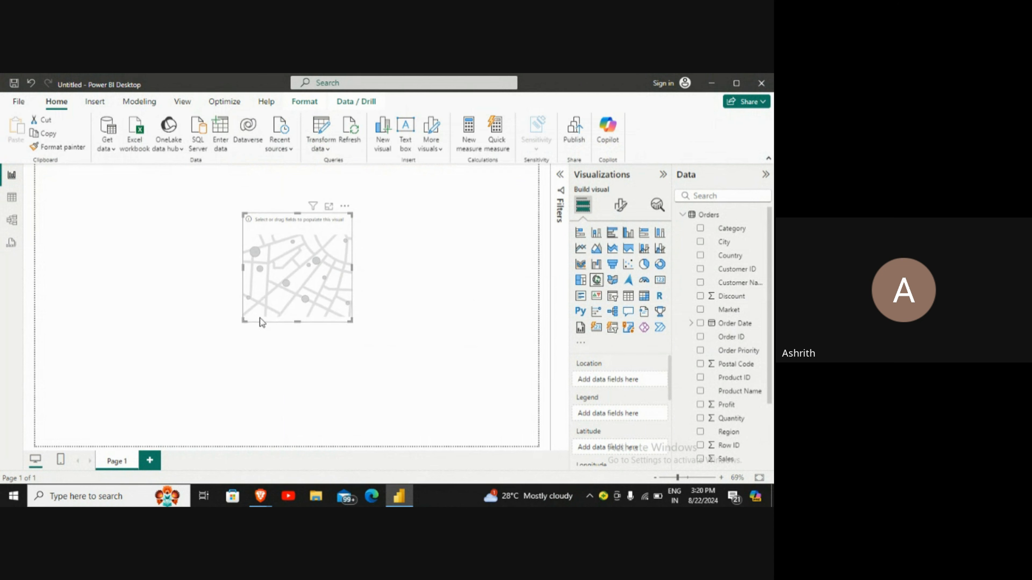
pyautogui.moveTo(244, 319); pyautogui.dragTo(134, 378)
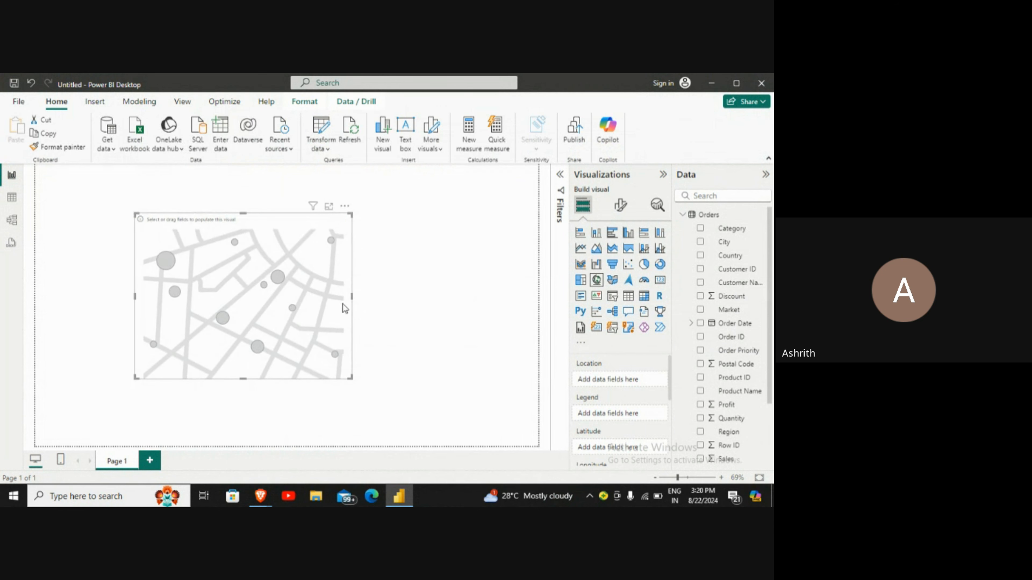
pyautogui.moveTo(351, 297); pyautogui.dragTo(435, 289)
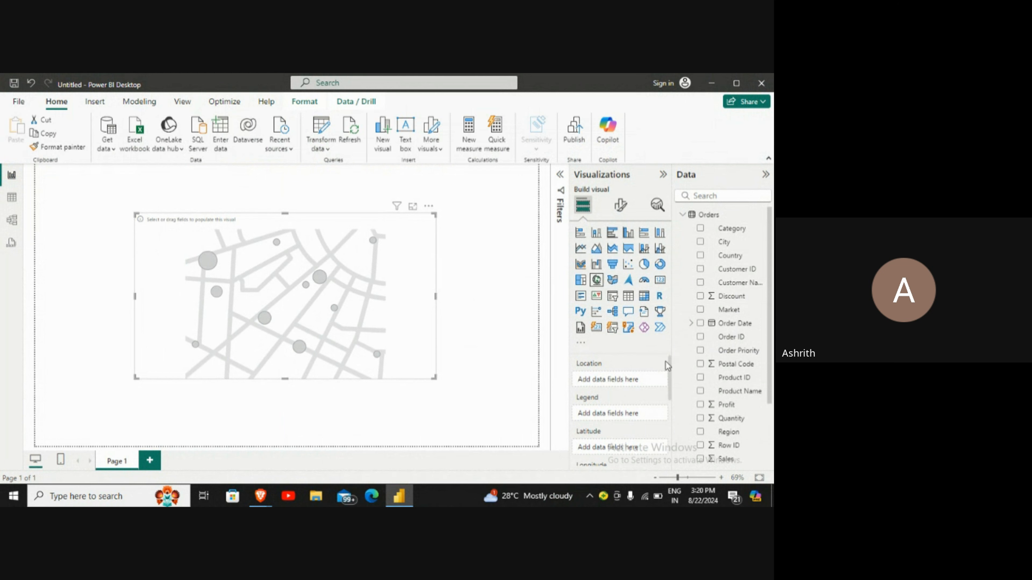
# Assign the Country field from Orders as the map's location
pyautogui.scroll(-2, 671, 371)
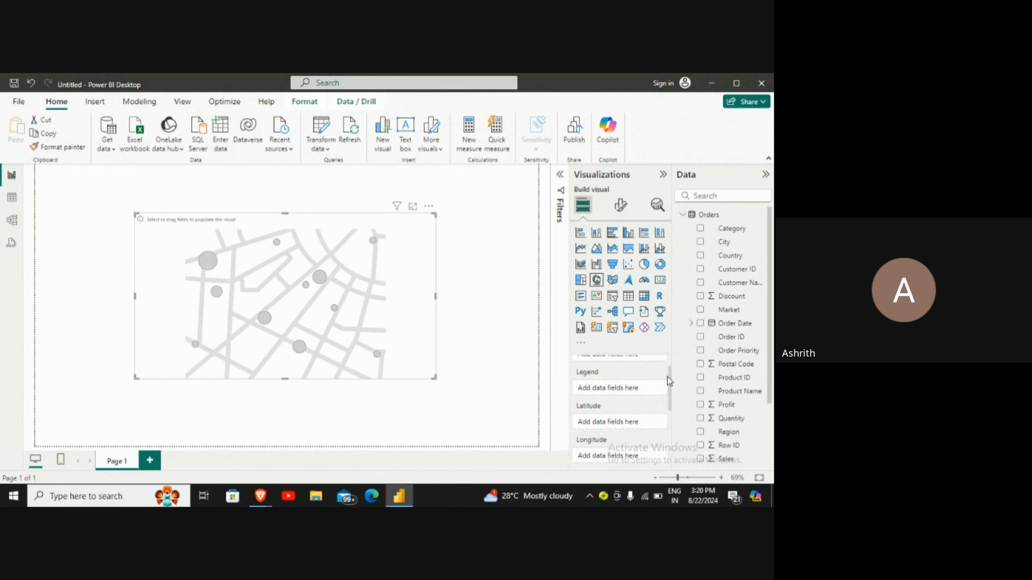
pyautogui.moveTo(667, 374); pyautogui.dragTo(667, 367)
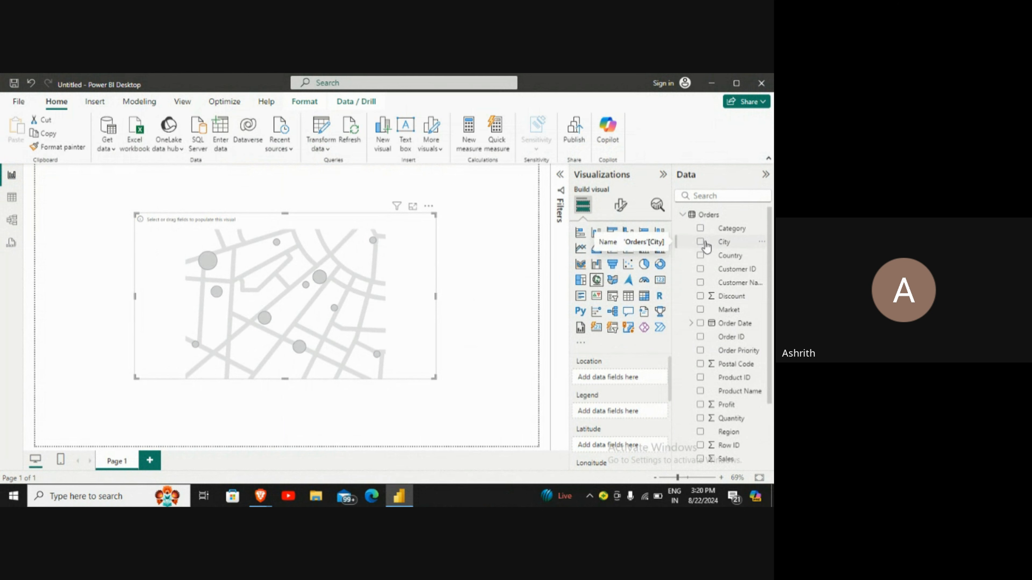
pyautogui.scroll(-2, 706, 246)
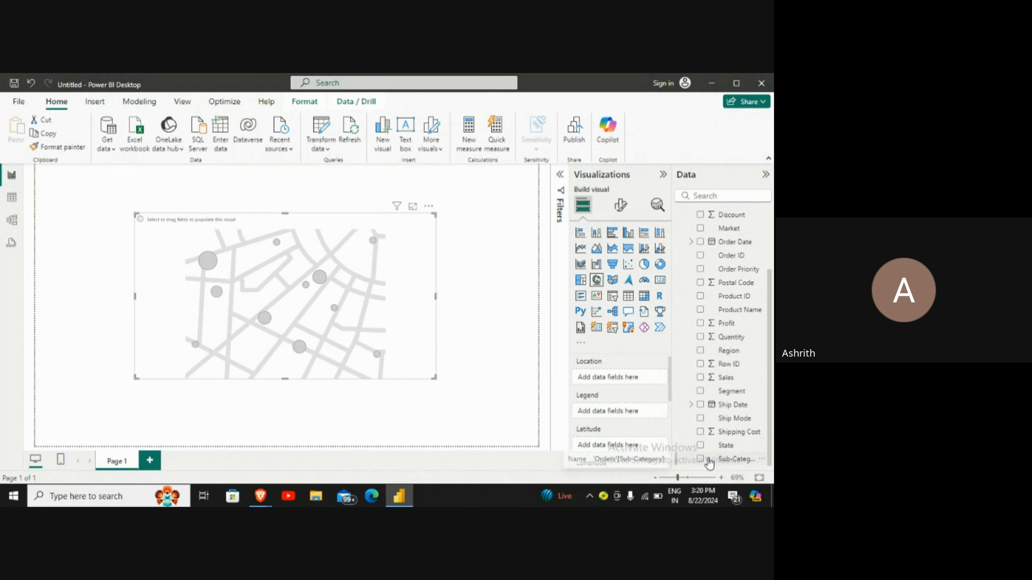
pyautogui.click(744, 449)
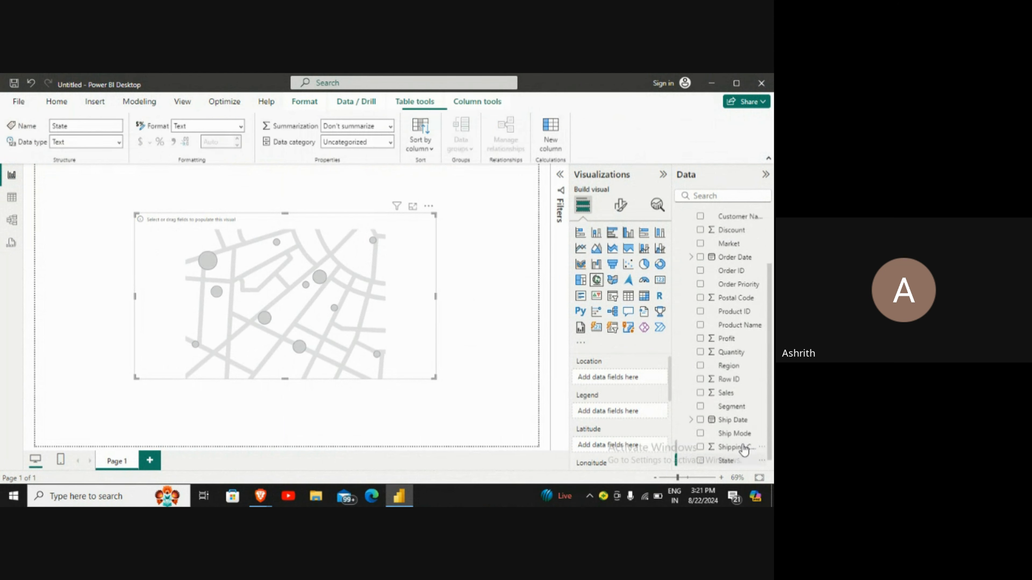
pyautogui.scroll(3, 739, 424)
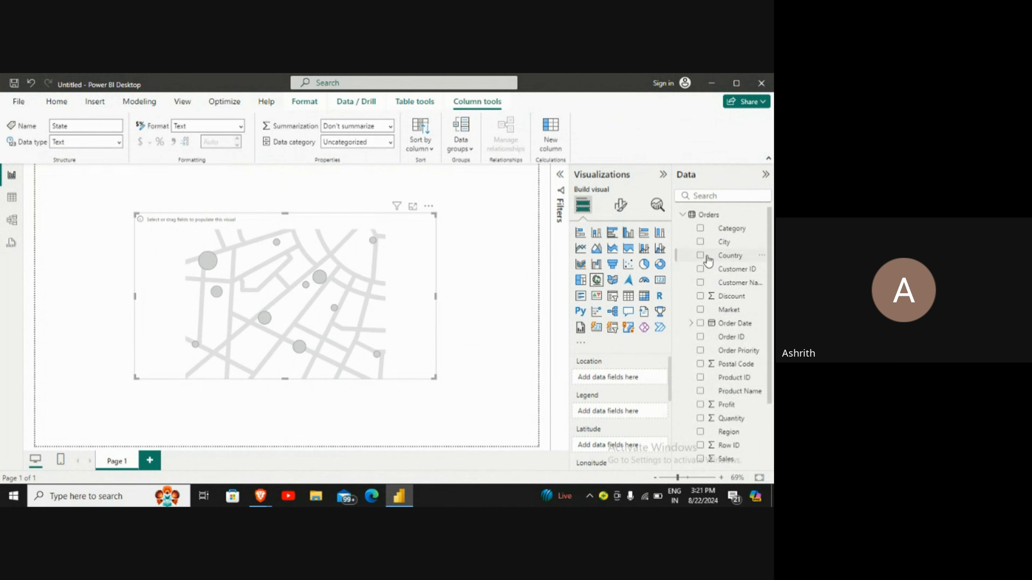
pyautogui.moveTo(715, 260); pyautogui.dragTo(621, 380)
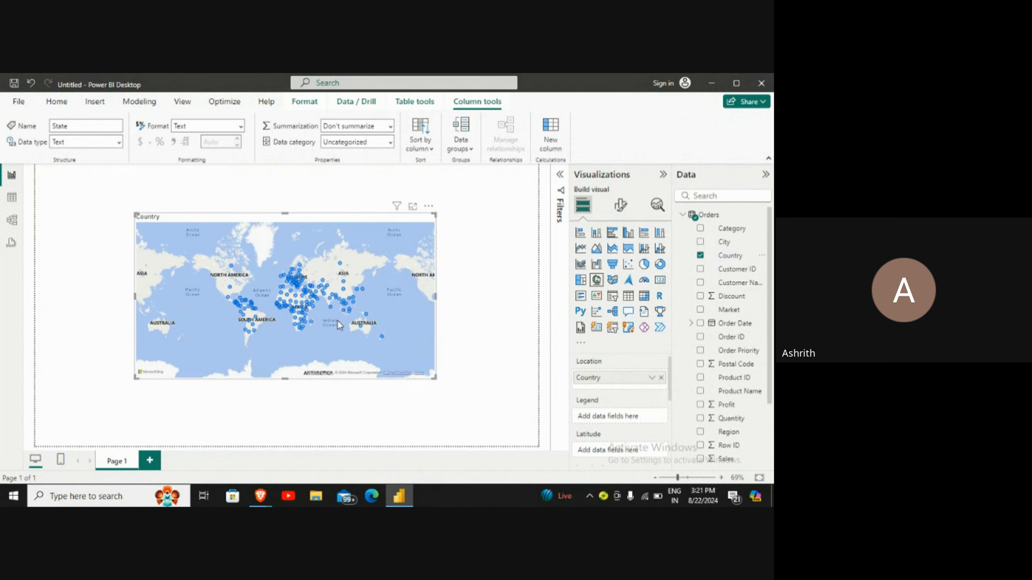
# Enlarge the country map until it covers most of the report page
pyautogui.scroll(3, 321, 316)
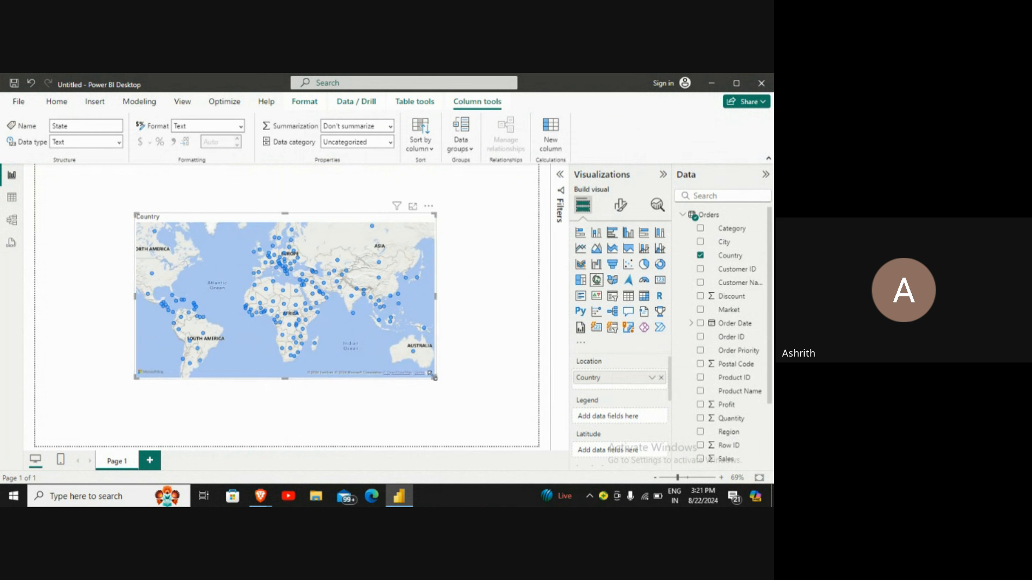
pyautogui.moveTo(434, 378); pyautogui.dragTo(496, 444)
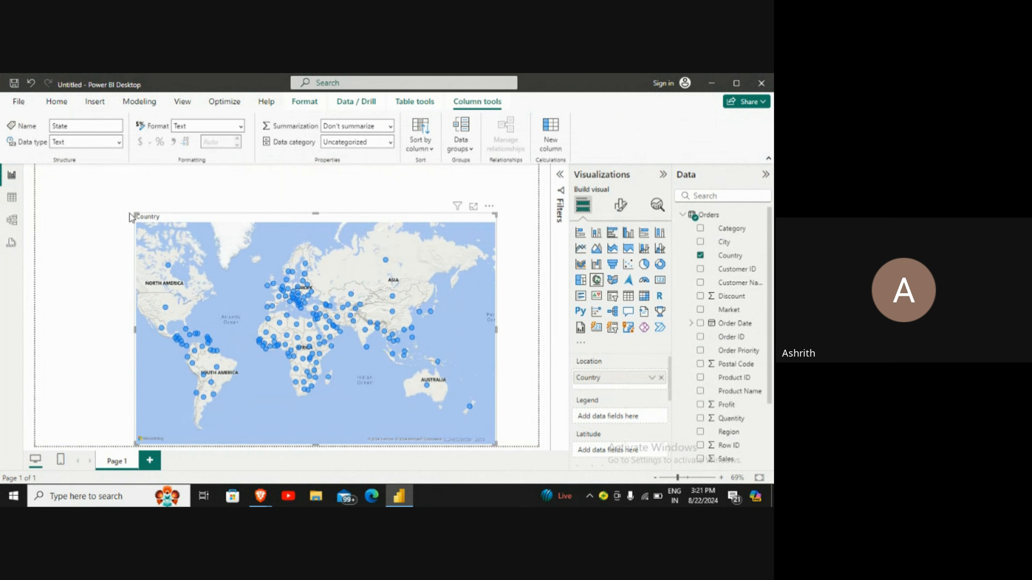
pyautogui.moveTo(130, 210); pyautogui.dragTo(63, 178)
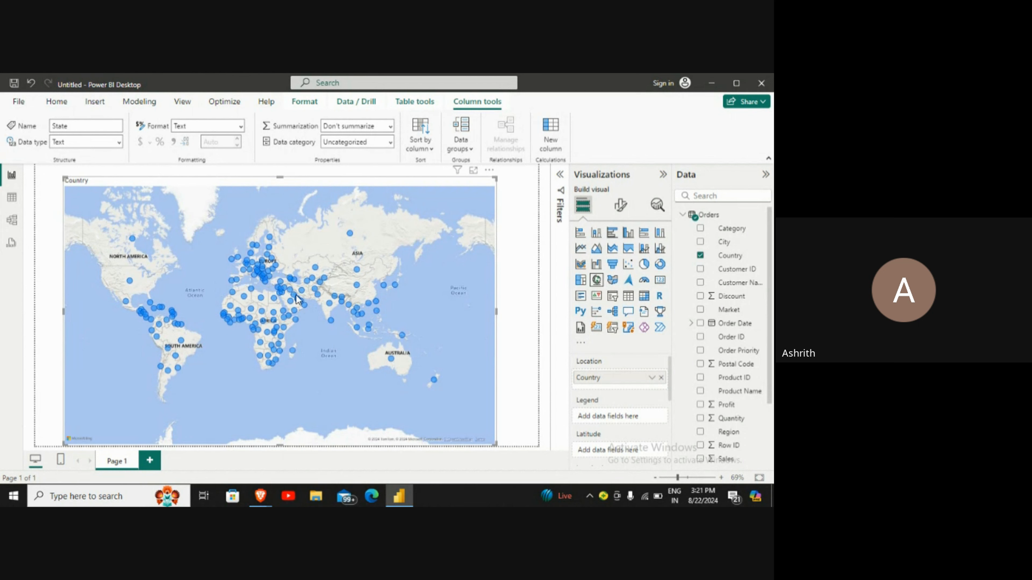
pyautogui.moveTo(297, 300)
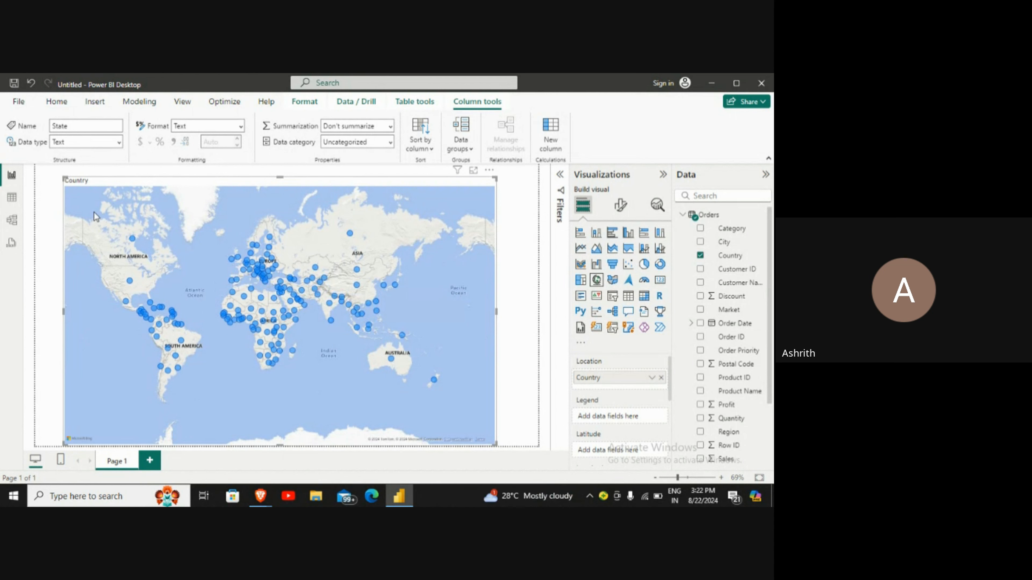
# Select all the country bubbles across North and South America on the map and exclude them
pyautogui.moveTo(94, 211); pyautogui.dragTo(208, 424)
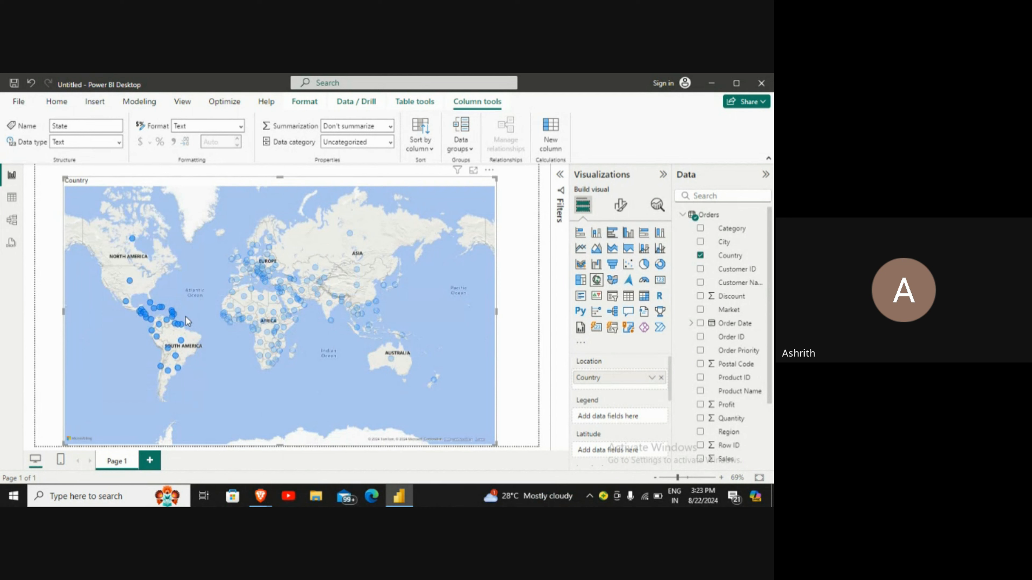
pyautogui.rightClick(148, 319)
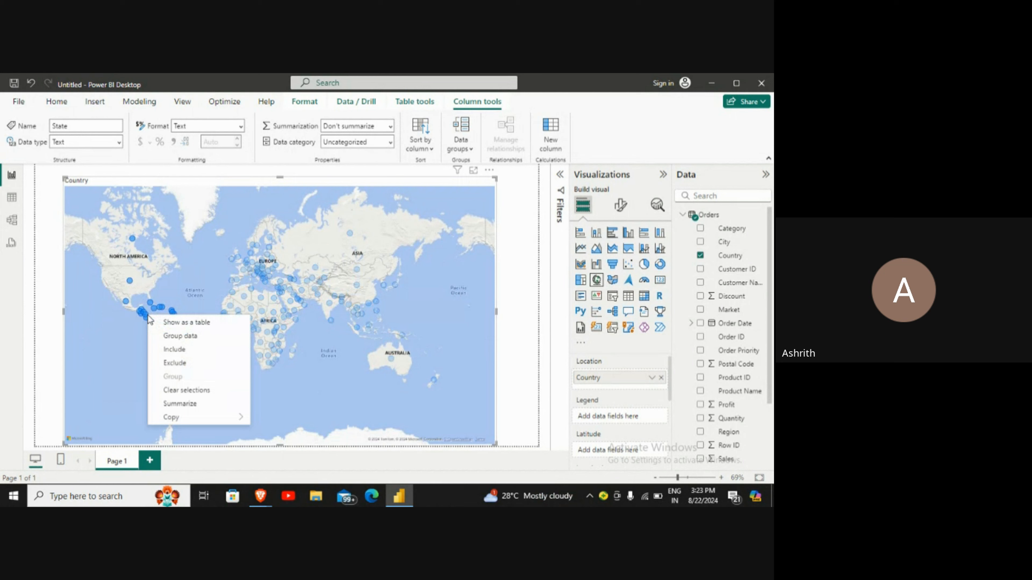
pyautogui.click(192, 362)
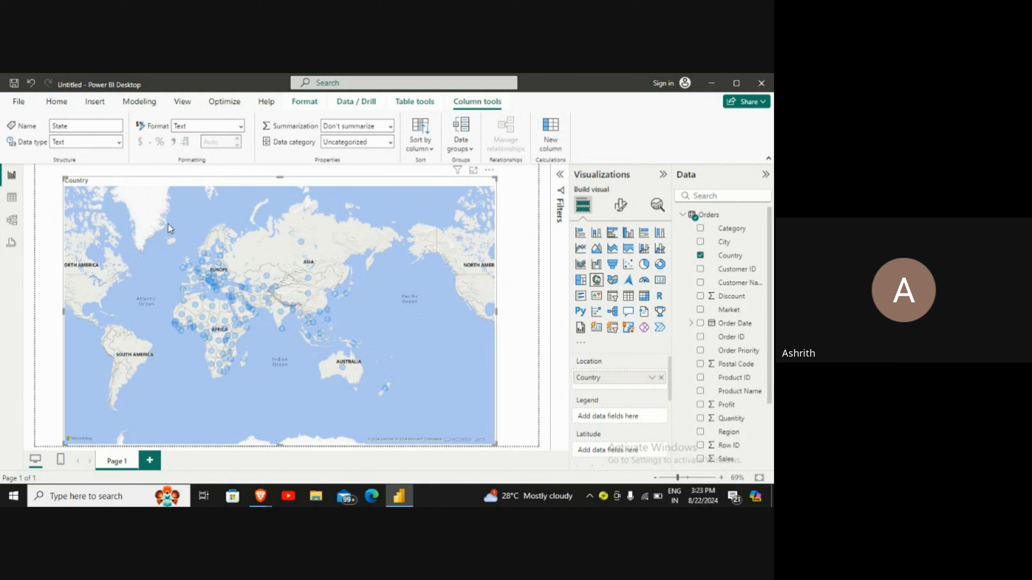
# Exclude the country bubbles of Europe and Central Asia, as well as those of the Middle East and South Asia
pyautogui.moveTo(162, 222); pyautogui.dragTo(285, 295)
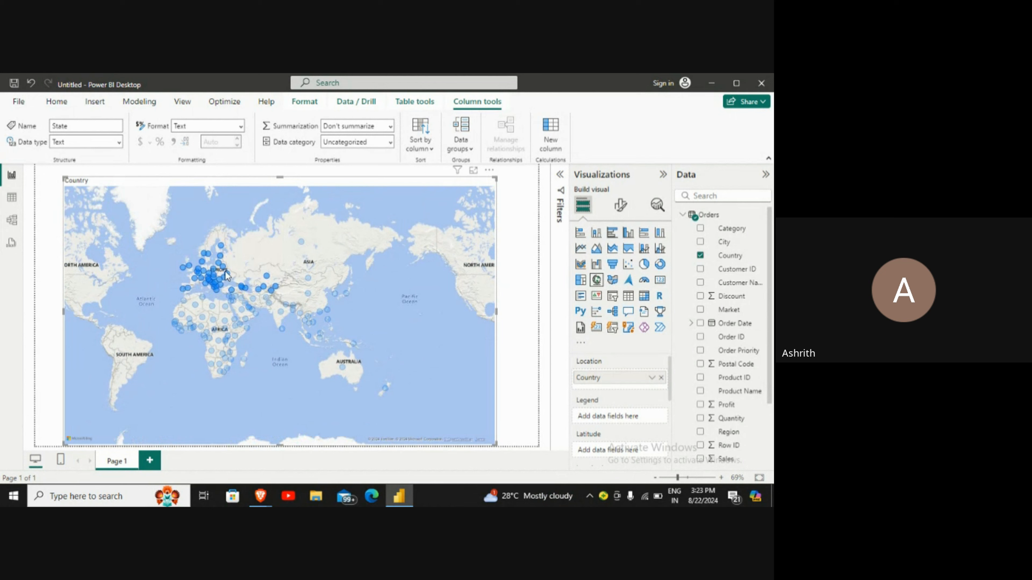
pyautogui.rightClick(214, 273)
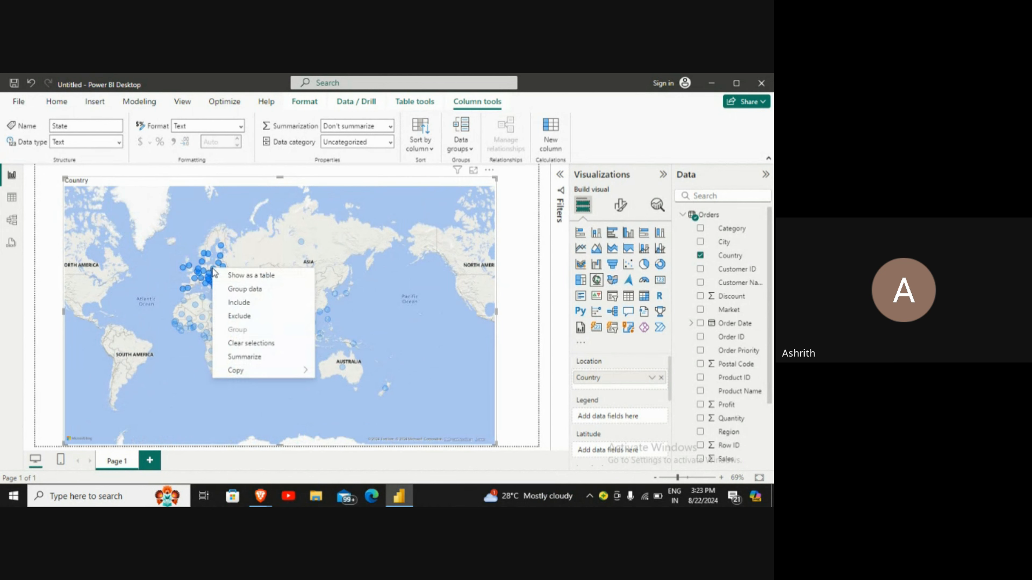
pyautogui.click(245, 316)
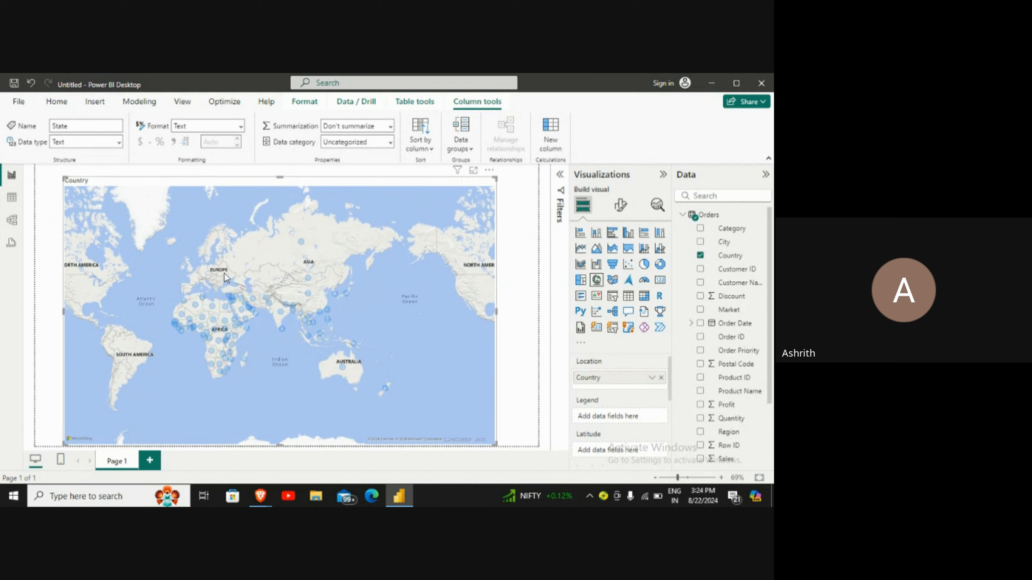
pyautogui.moveTo(224, 273); pyautogui.dragTo(296, 322)
pyautogui.rightClick(243, 303)
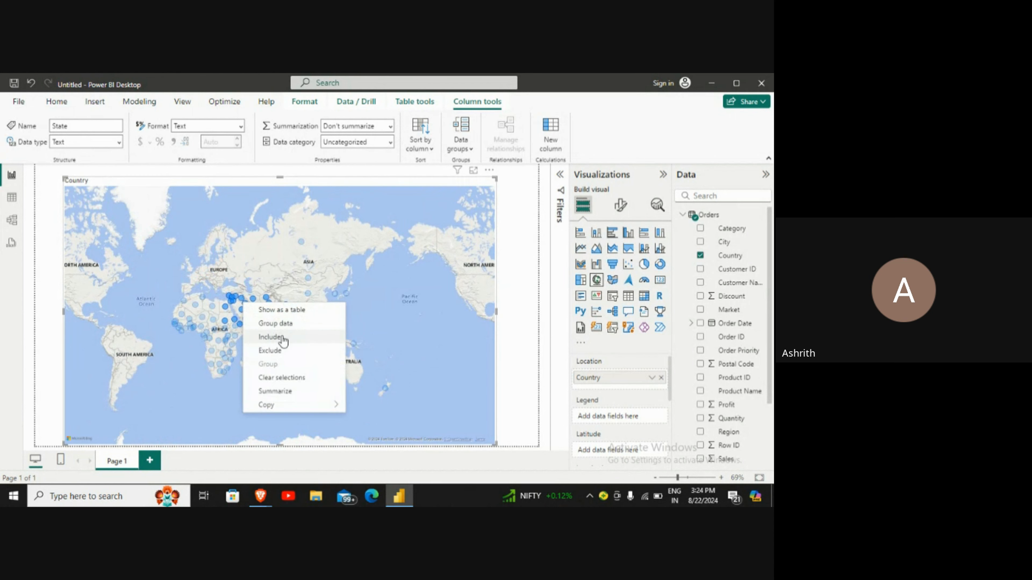
pyautogui.click(289, 351)
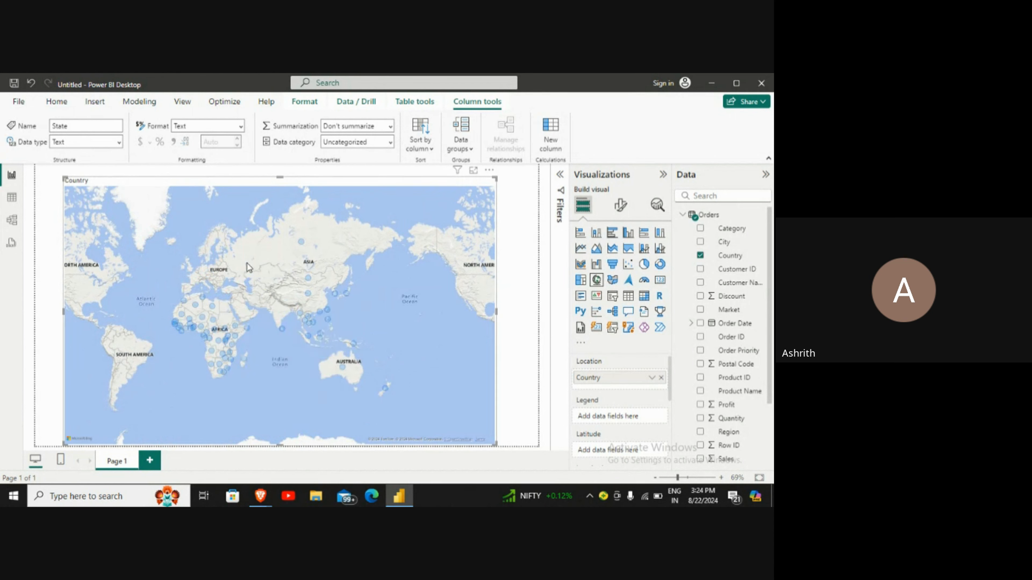
pyautogui.moveTo(260, 208); pyautogui.dragTo(453, 408)
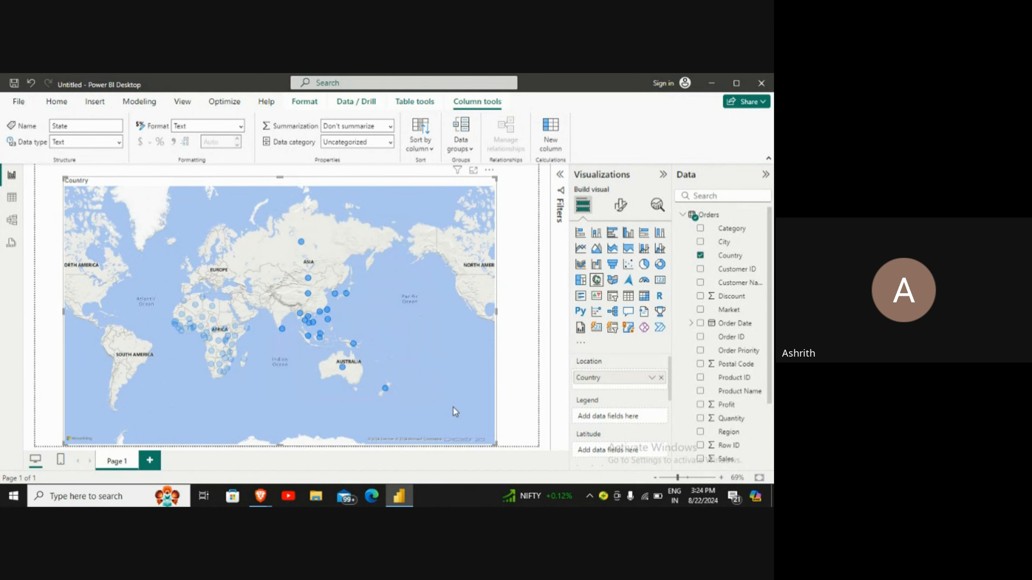
pyautogui.rightClick(328, 327)
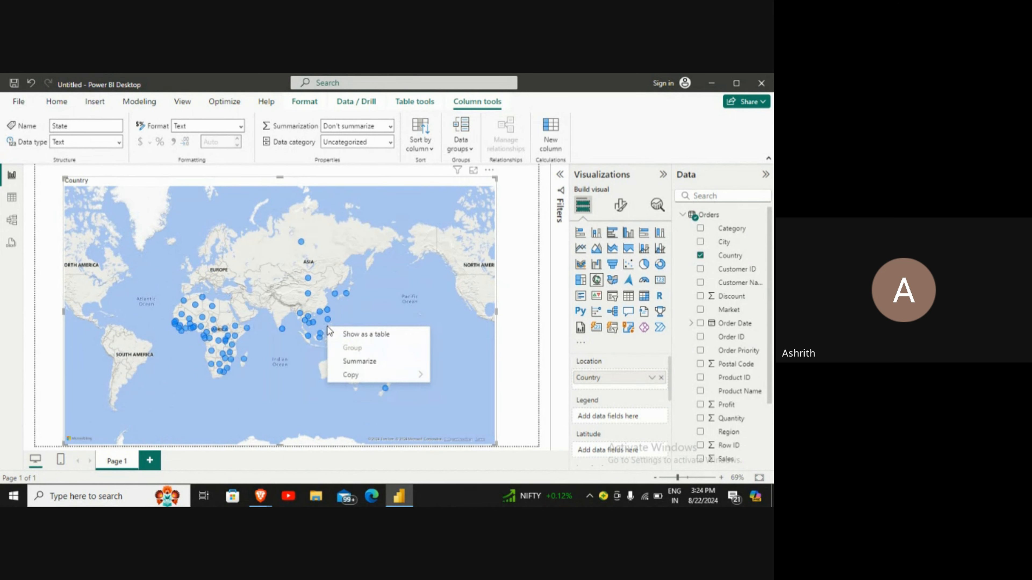
pyautogui.click(345, 257)
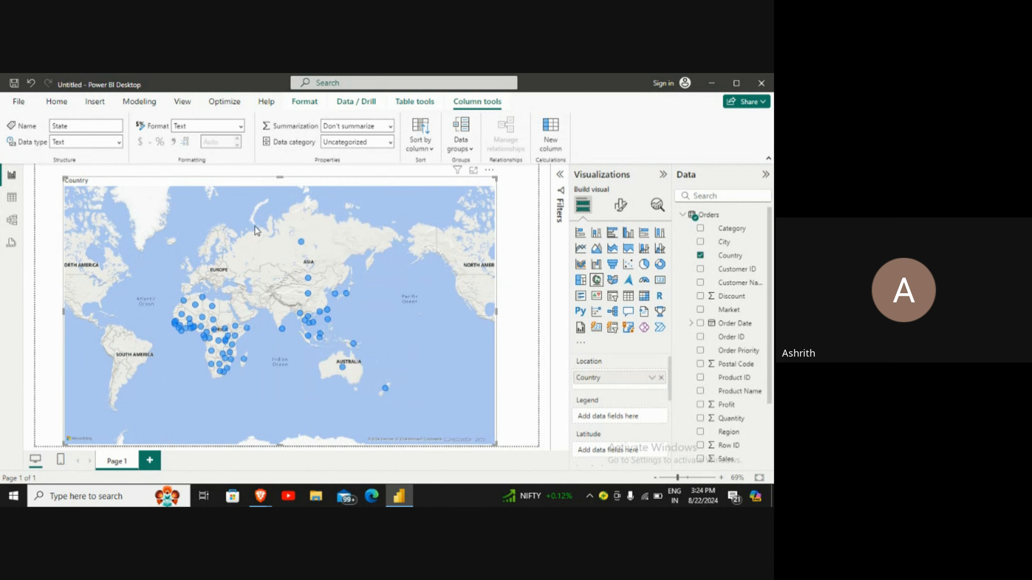
pyautogui.moveTo(253, 211); pyautogui.dragTo(418, 416)
pyautogui.rightClick(329, 317)
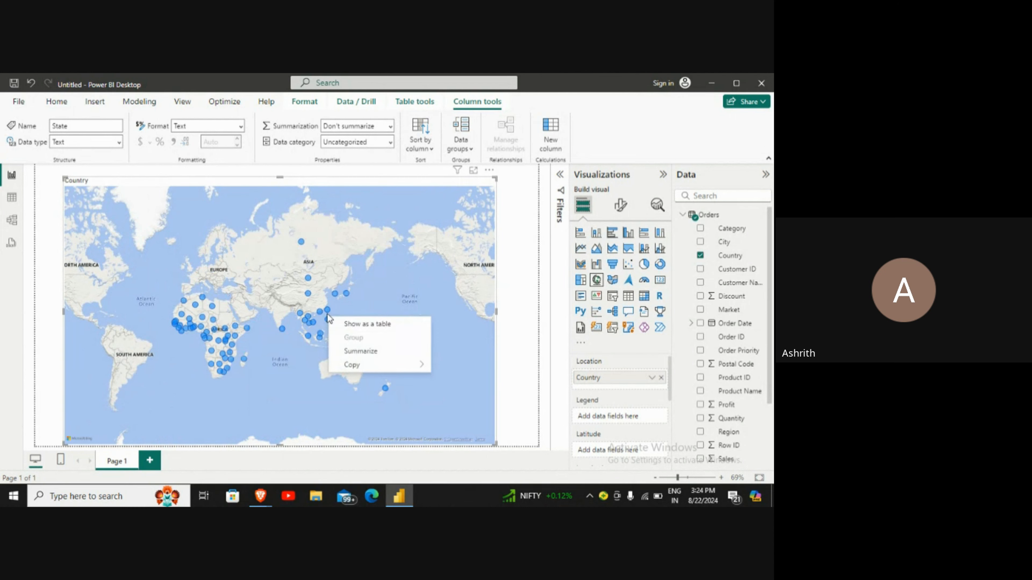
pyautogui.click(350, 275)
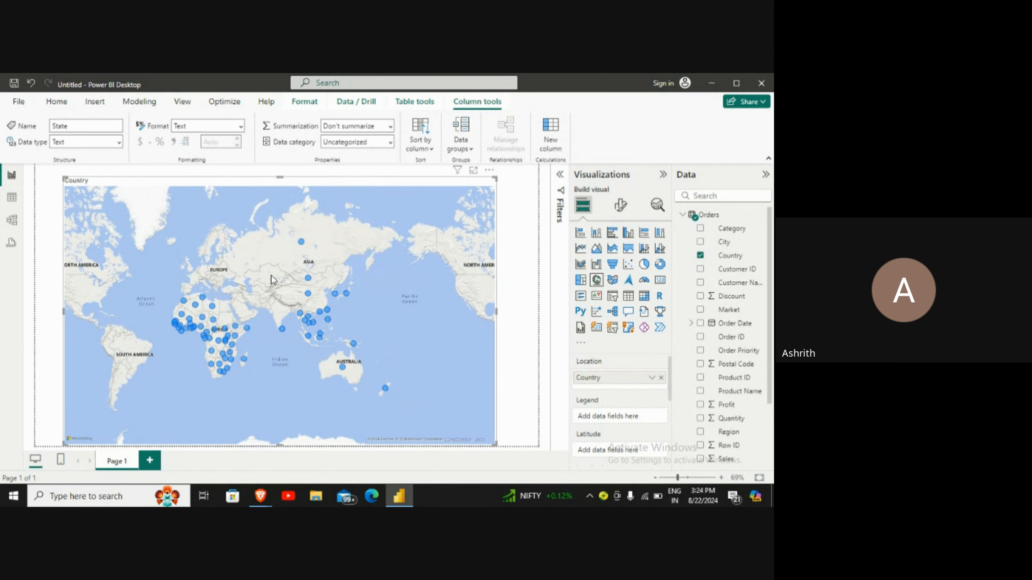
# Exclude the remaining country bubbles in East and Southeast Asia, Australia and New Zealand, leaving only Africa
pyautogui.moveTo(276, 238); pyautogui.dragTo(417, 417)
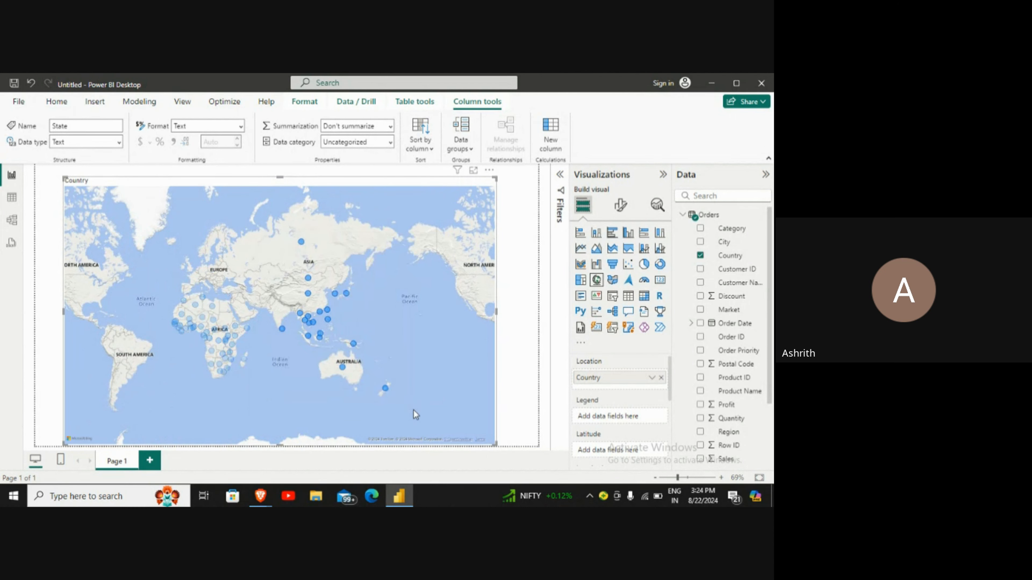
pyautogui.rightClick(311, 322)
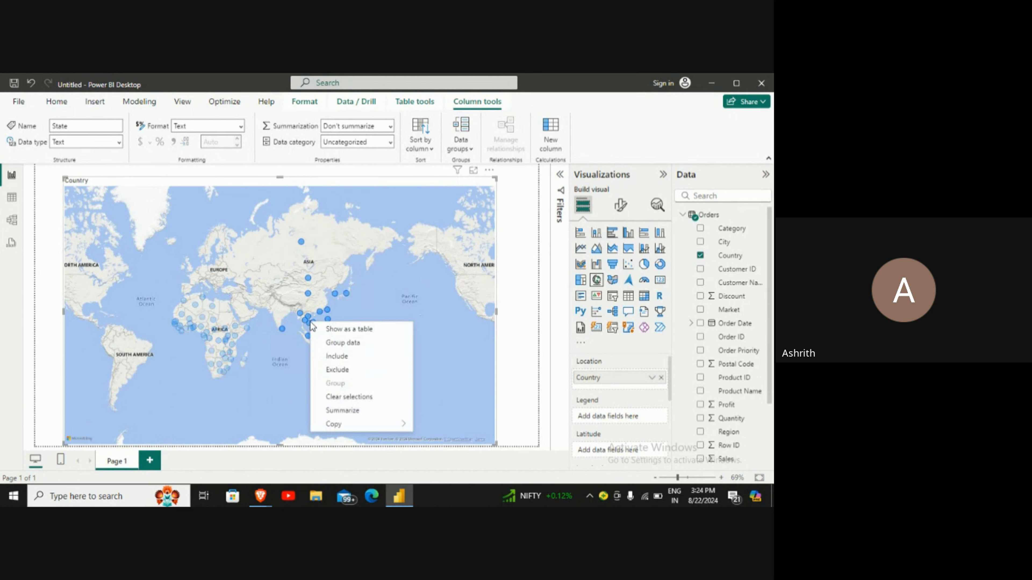
pyautogui.click(354, 371)
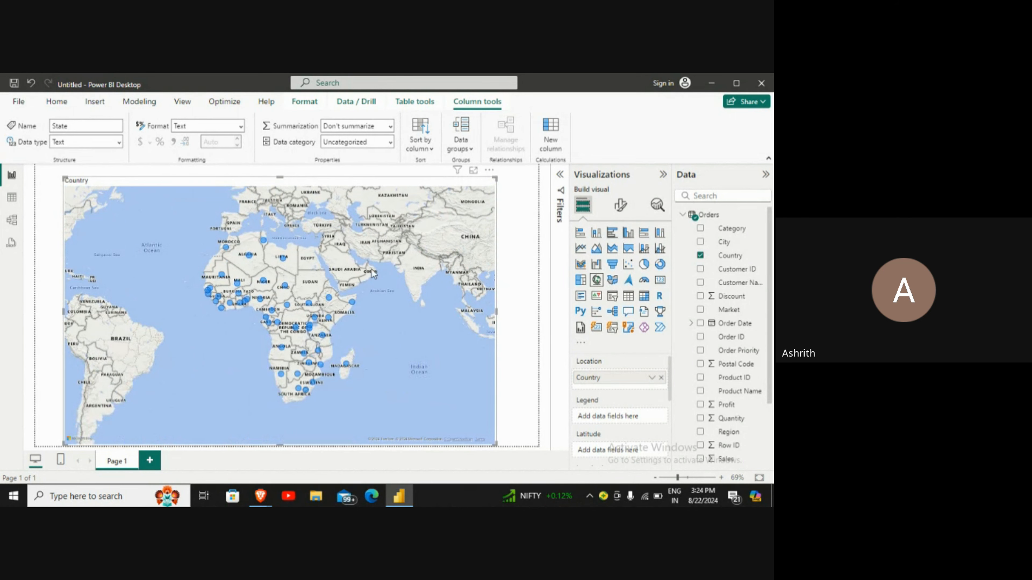
pyautogui.moveTo(364, 278)
pyautogui.mouseDown()
pyautogui.moveTo(303, 317)
pyautogui.moveTo(347, 323)
pyautogui.moveTo(357, 291)
pyautogui.mouseUp()
pyautogui.moveTo(323, 412); pyautogui.dragTo(330, 393)
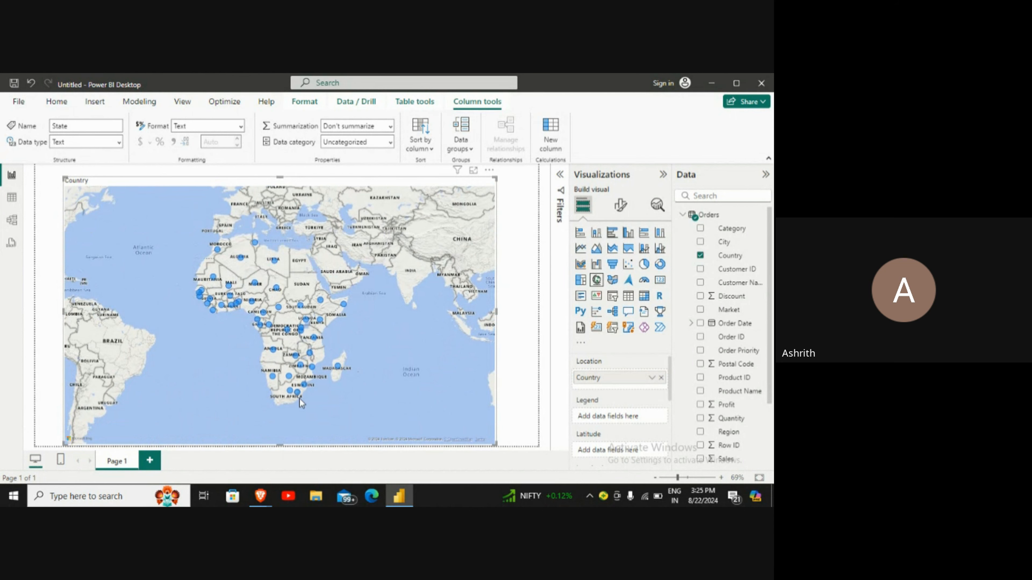
pyautogui.moveTo(283, 414); pyautogui.dragTo(195, 390)
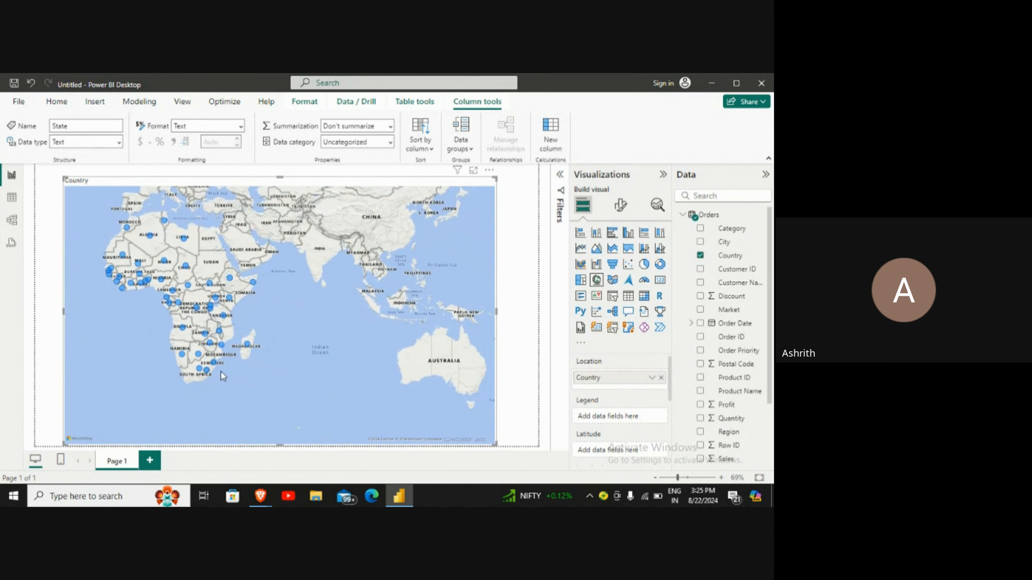
pyautogui.moveTo(365, 292); pyautogui.dragTo(482, 406)
pyautogui.rightClick(451, 359)
pyautogui.moveTo(213, 302); pyautogui.dragTo(351, 285)
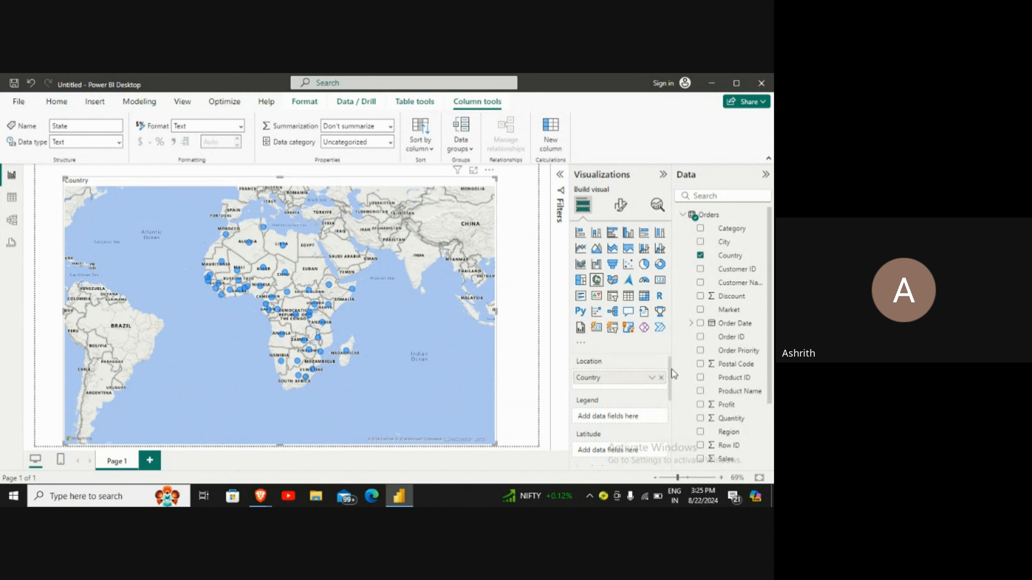
# Assign the Sales field from Orders to the map's bubble size
pyautogui.moveTo(669, 368); pyautogui.dragTo(679, 418)
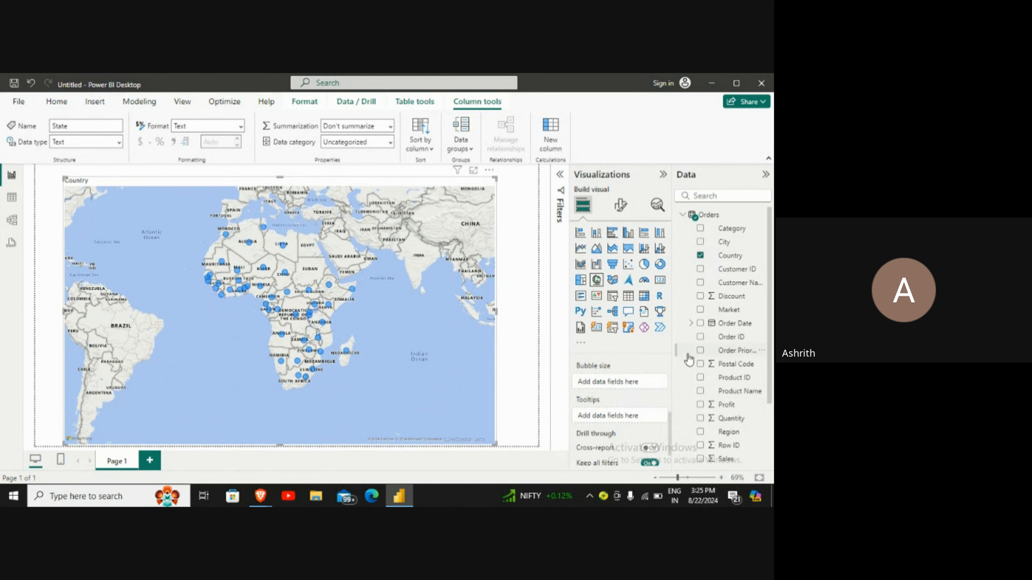
pyautogui.scroll(-3, 739, 286)
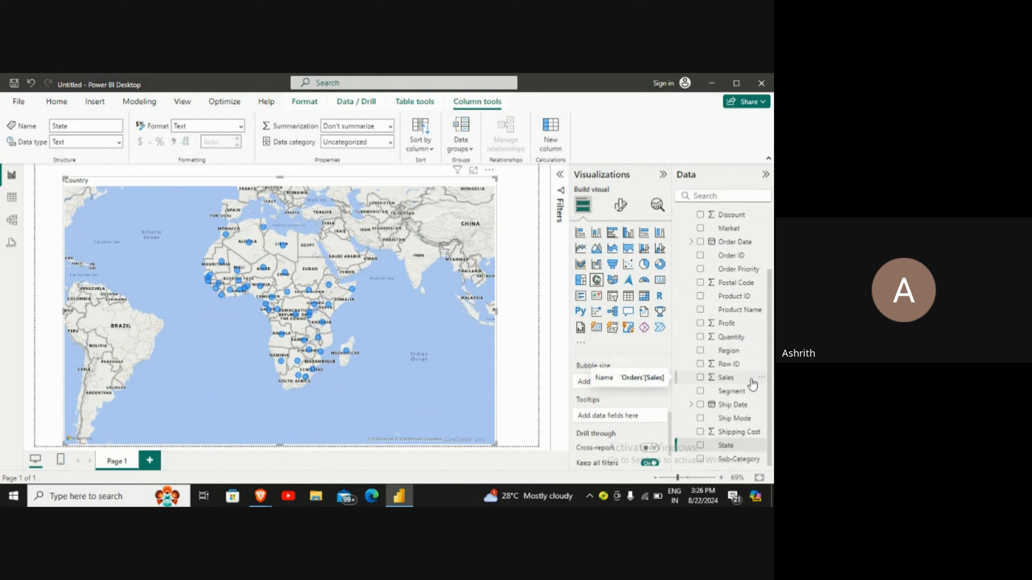
pyautogui.moveTo(744, 384); pyautogui.dragTo(630, 382)
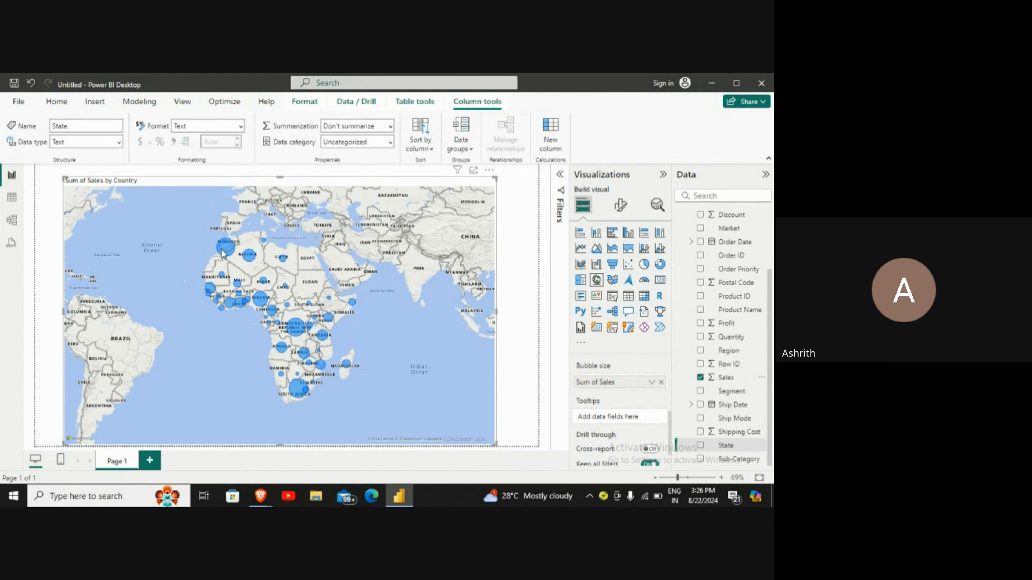
pyautogui.moveTo(223, 253)
pyautogui.moveTo(297, 398)
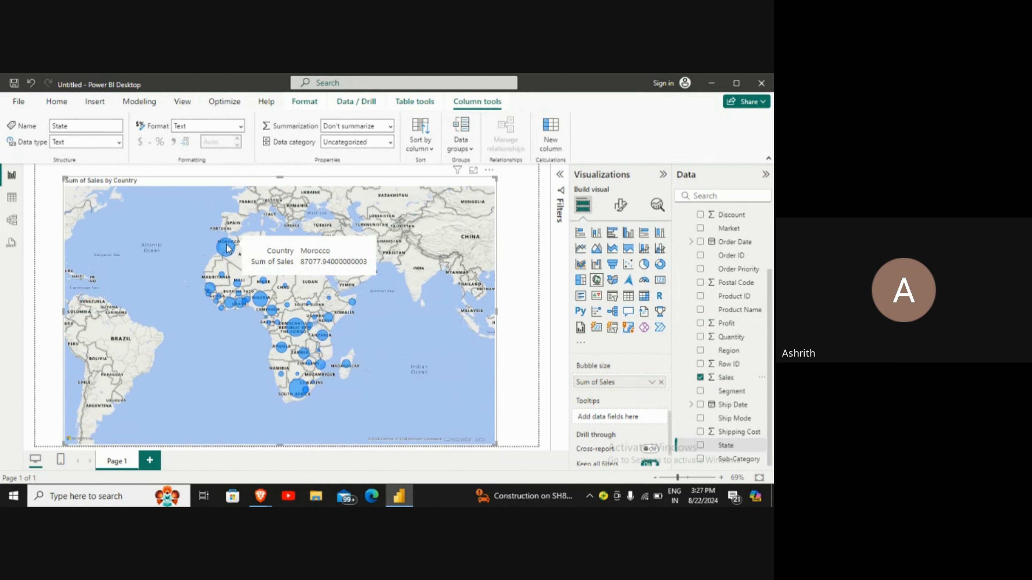
pyautogui.moveTo(294, 335)
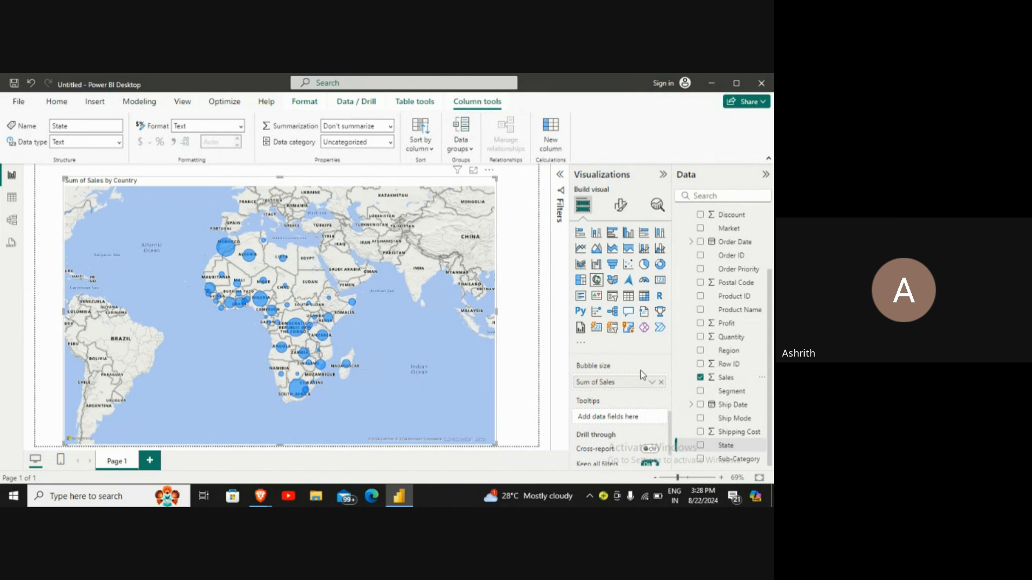
# Assign the Category field from Orders as the map's legend
pyautogui.scroll(3, 641, 393)
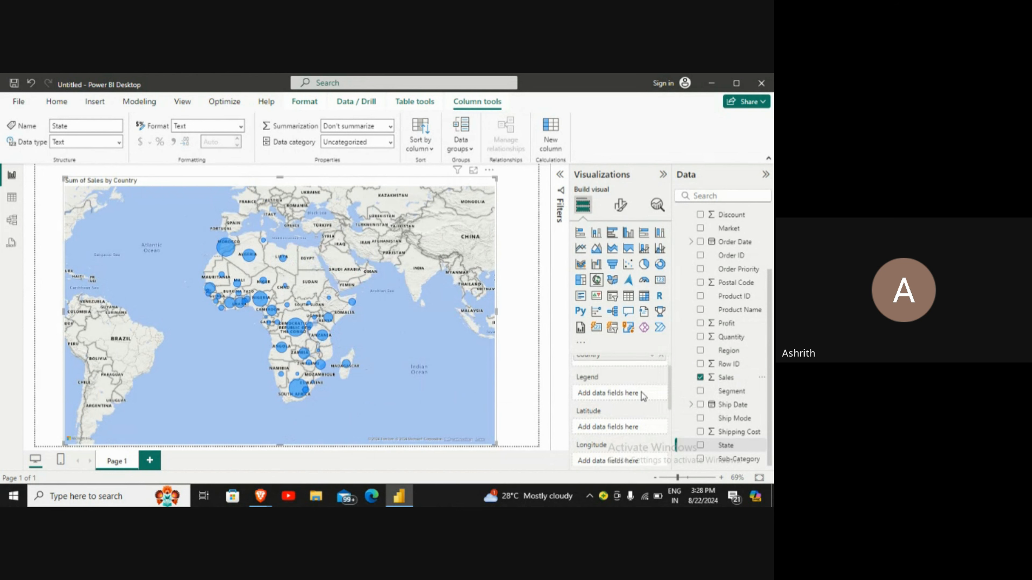
pyautogui.scroll(2, 709, 348)
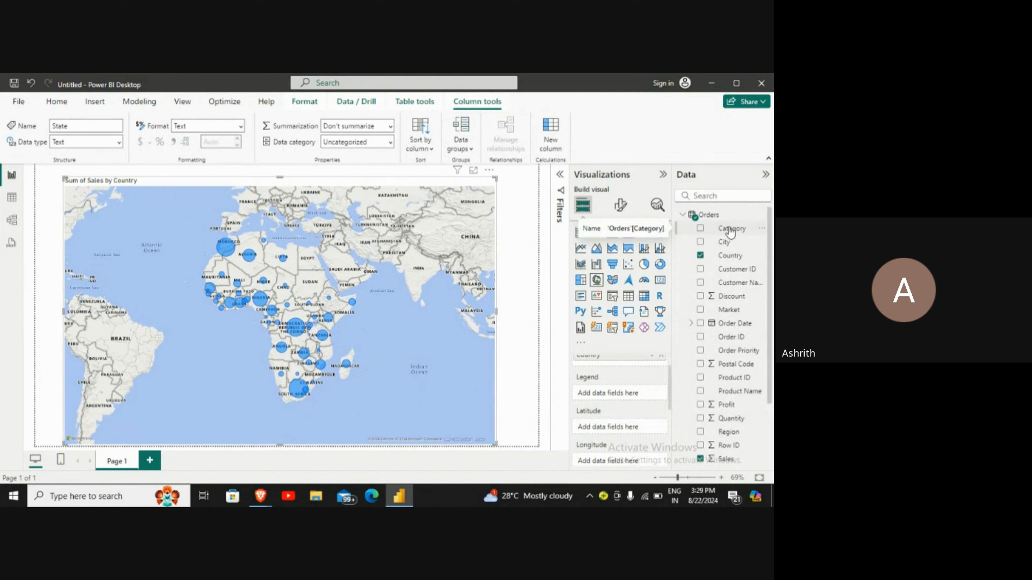
pyautogui.moveTo(730, 232); pyautogui.dragTo(617, 402)
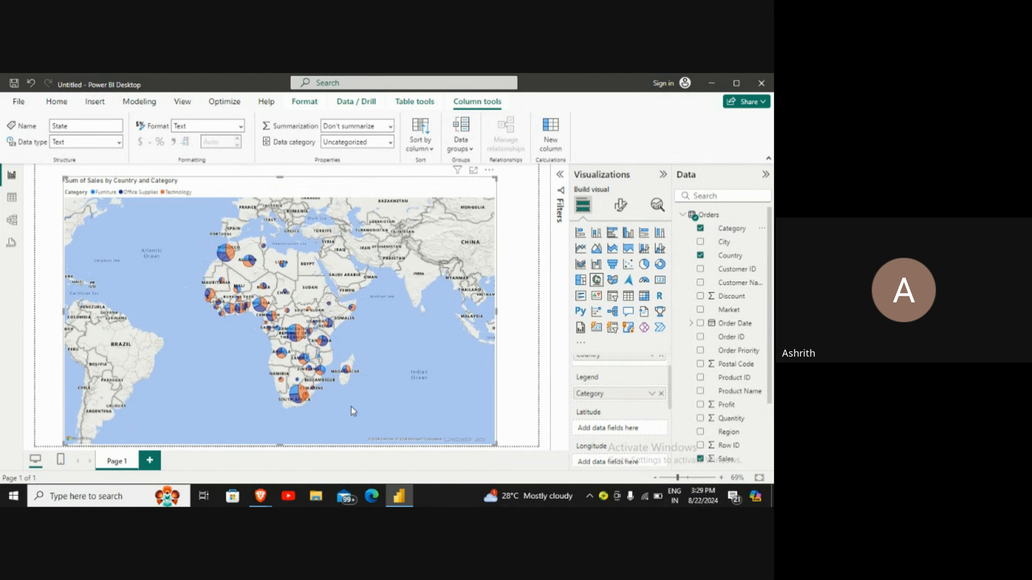
pyautogui.moveTo(304, 398)
pyautogui.moveTo(299, 333)
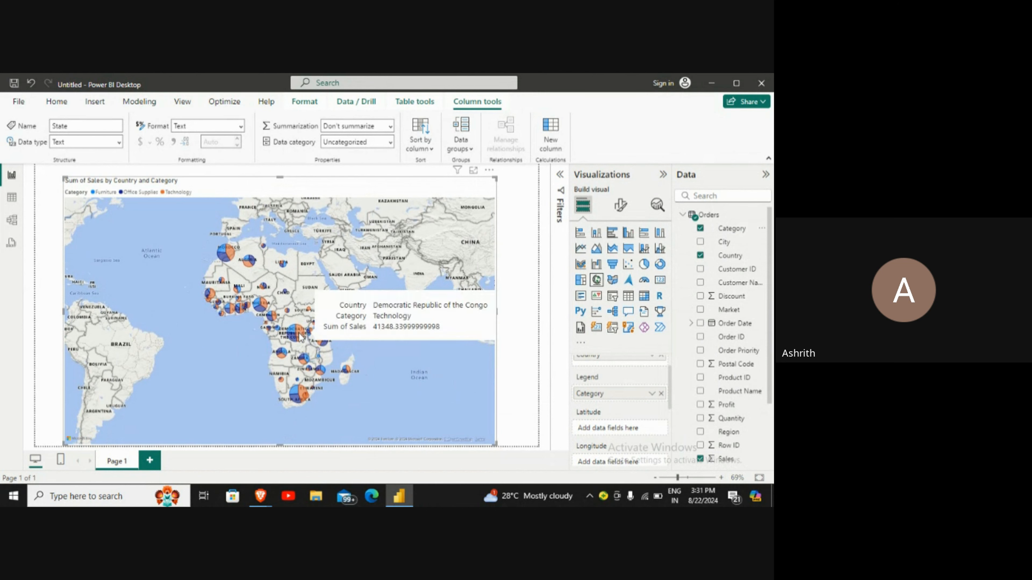
pyautogui.moveTo(299, 396)
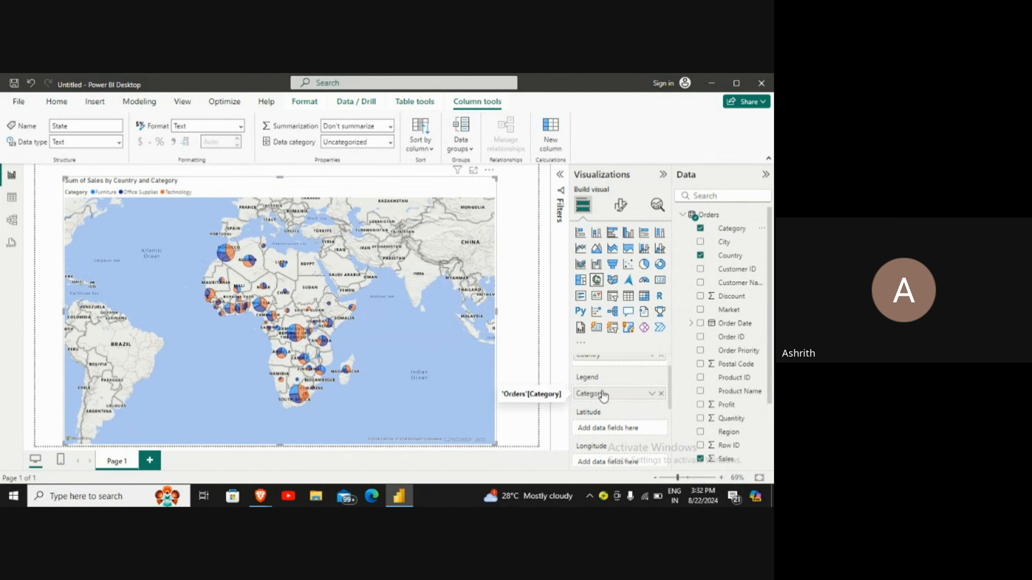
# Replace Country with the City field from Orders as the map's location
pyautogui.scroll(1, 602, 391)
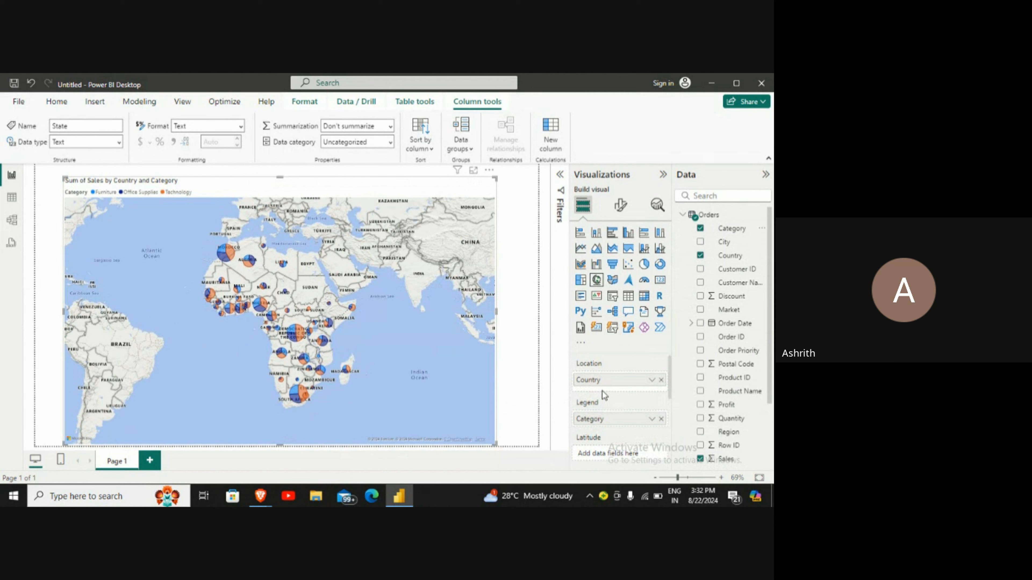
pyautogui.click(661, 381)
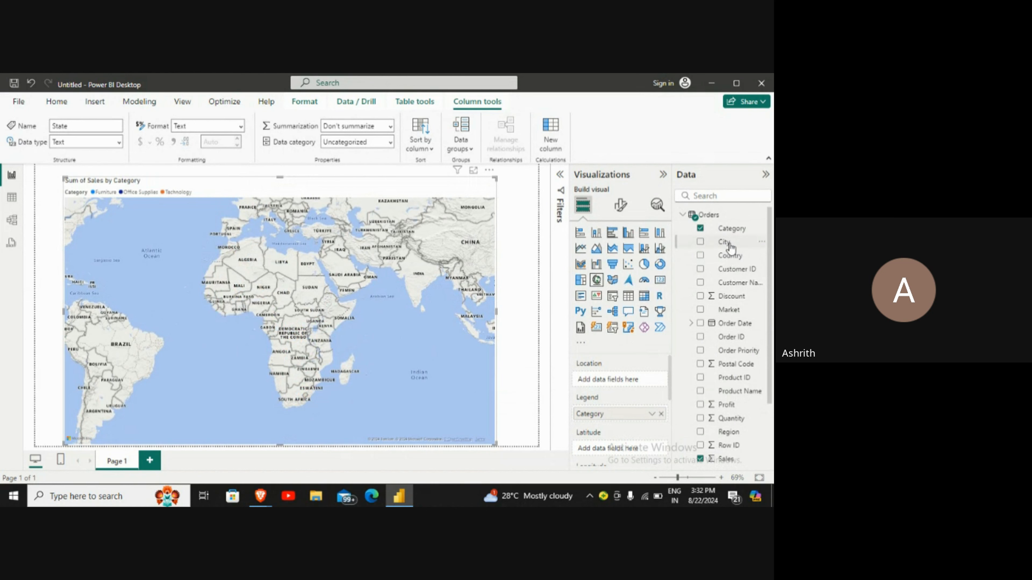
pyautogui.moveTo(731, 243); pyautogui.dragTo(633, 382)
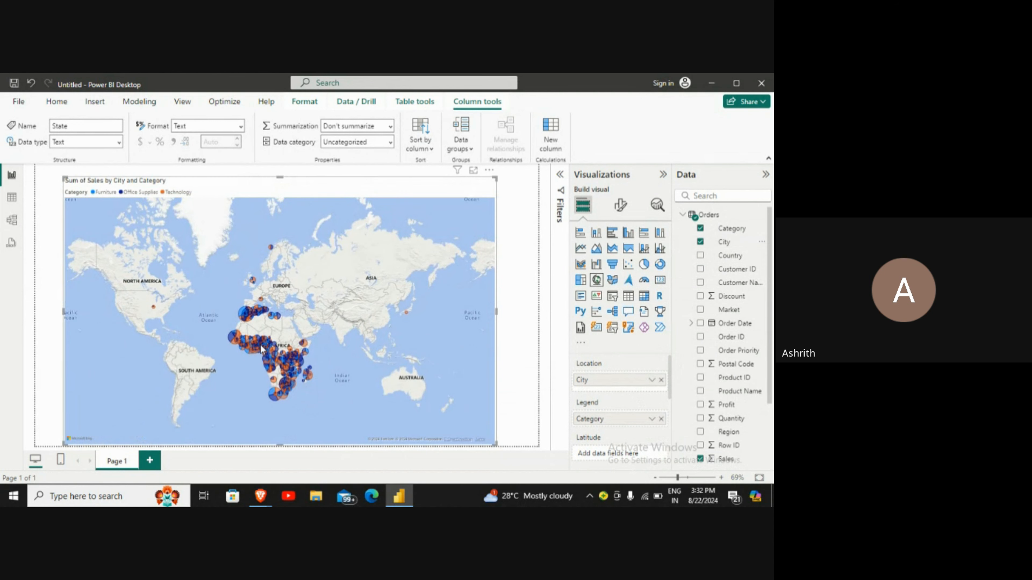
pyautogui.moveTo(261, 346)
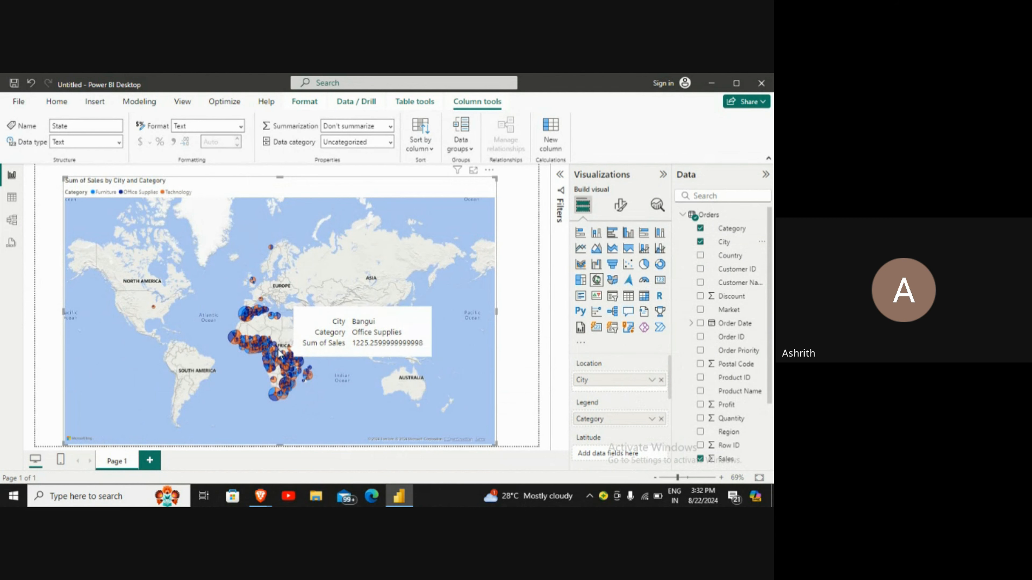
pyautogui.scroll(5, 277, 349)
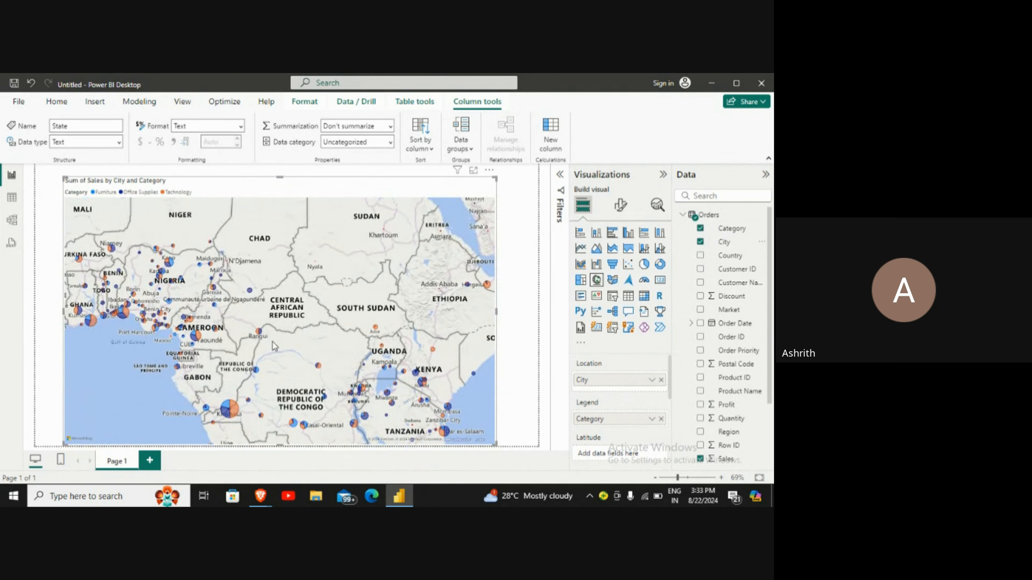
# Remove City from the map's location and delete the visual's filter of excluded countries
pyautogui.click(661, 380)
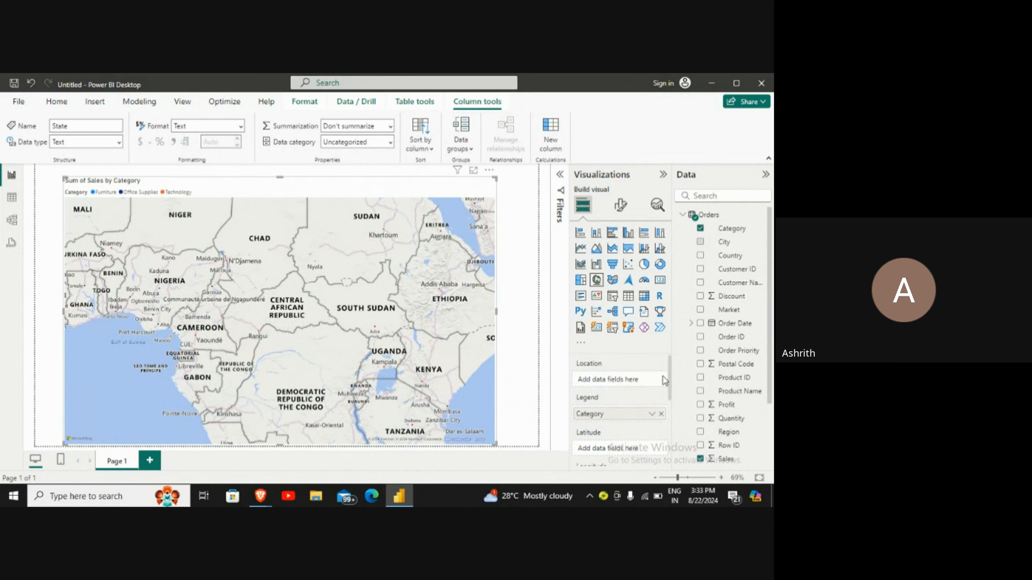
pyautogui.click(560, 174)
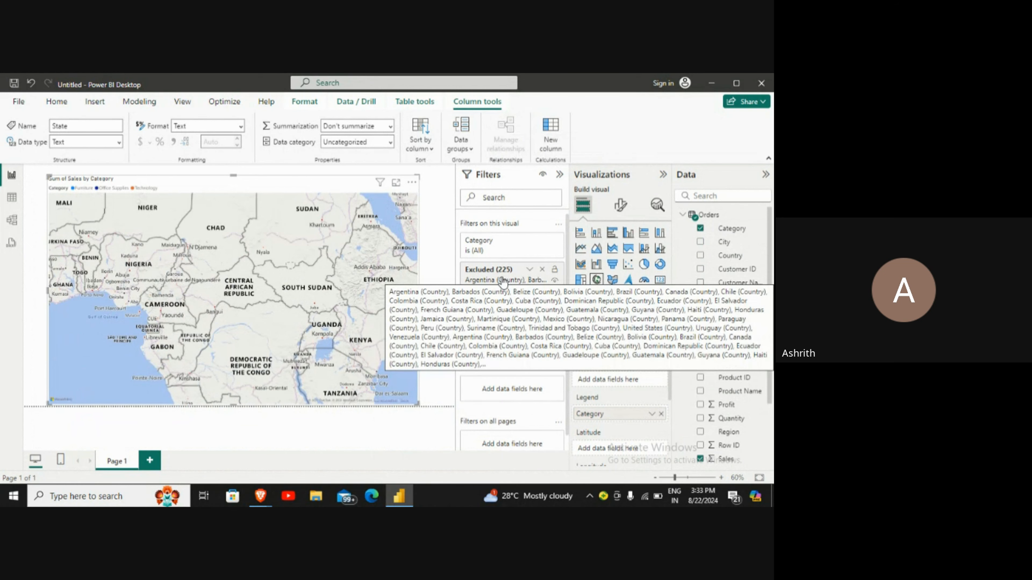
pyautogui.click(541, 271)
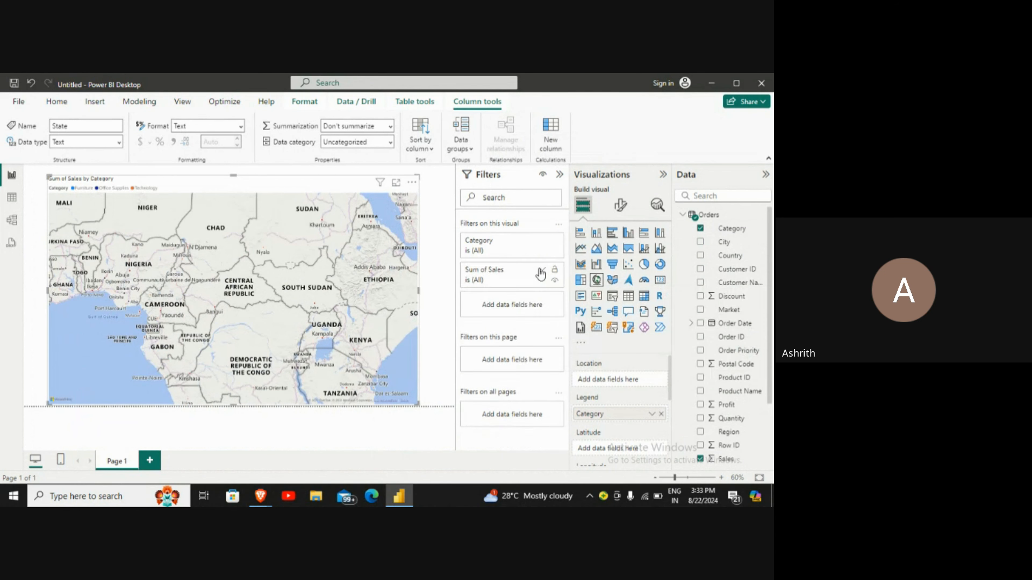
pyautogui.click(559, 175)
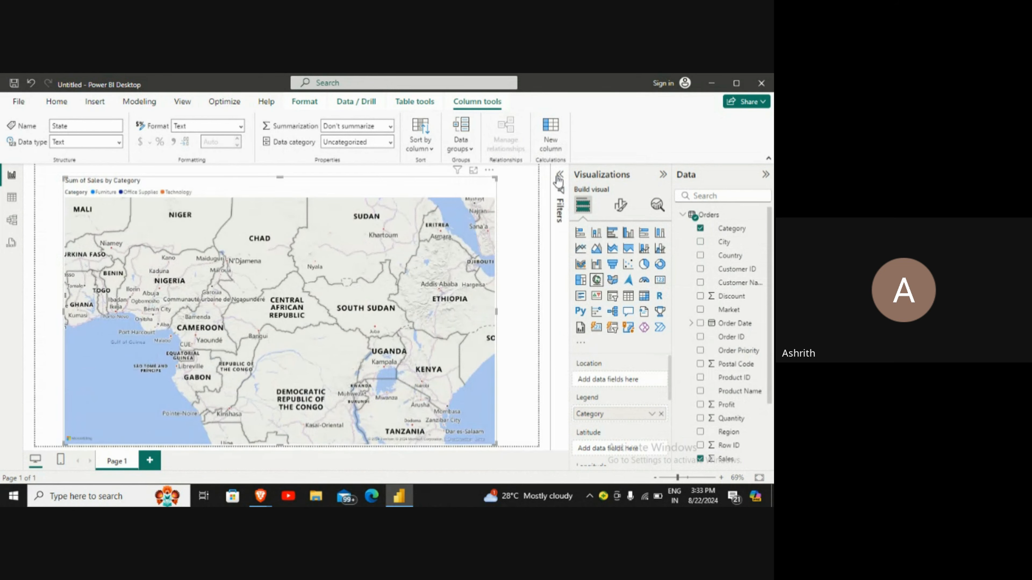
# Assign the City field from Orders as the location of the worldwide map
pyautogui.scroll(-3, 385, 303)
pyautogui.scroll(-2, 385, 303)
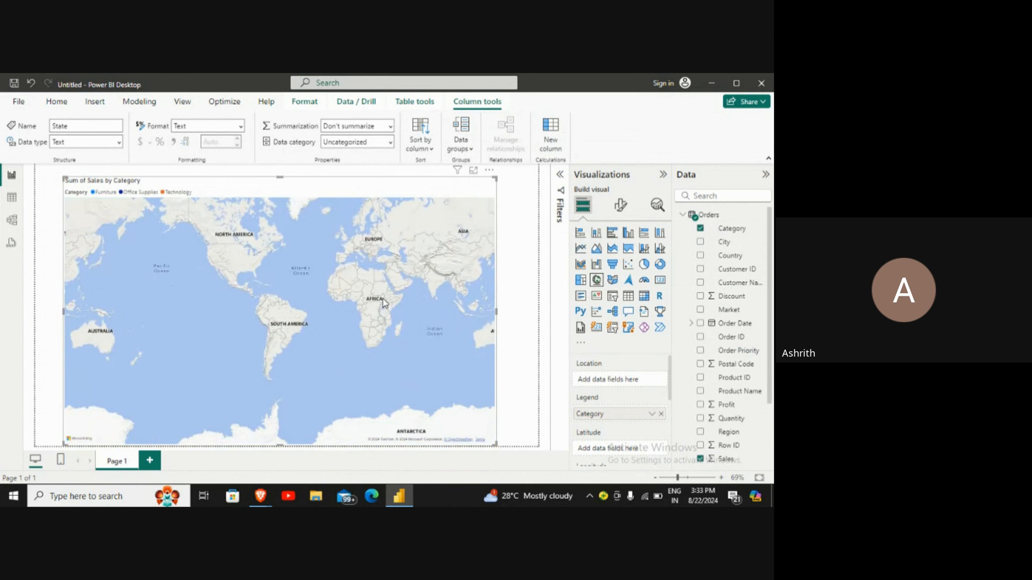
pyautogui.moveTo(409, 307); pyautogui.dragTo(329, 333)
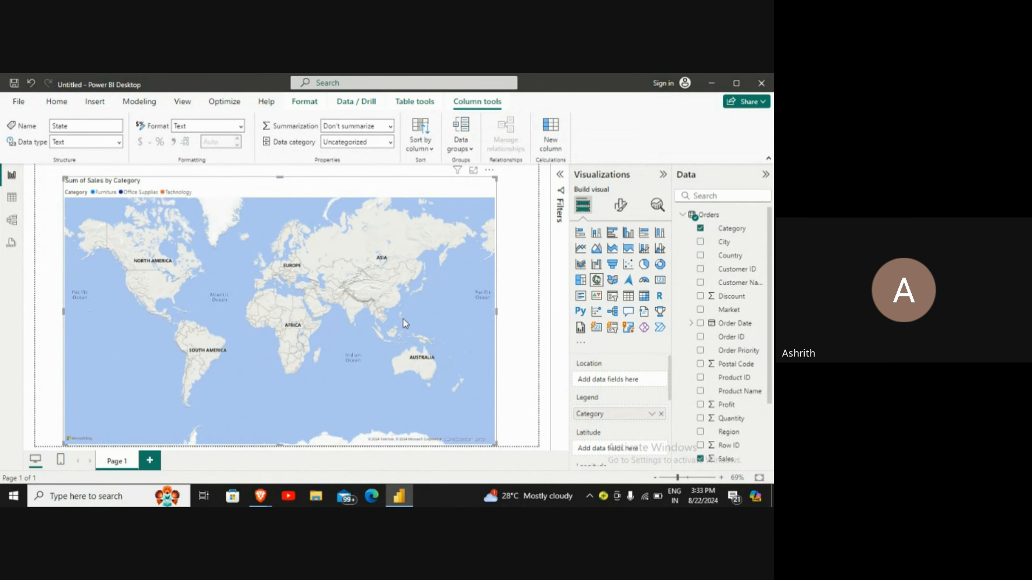
pyautogui.moveTo(725, 243); pyautogui.dragTo(624, 378)
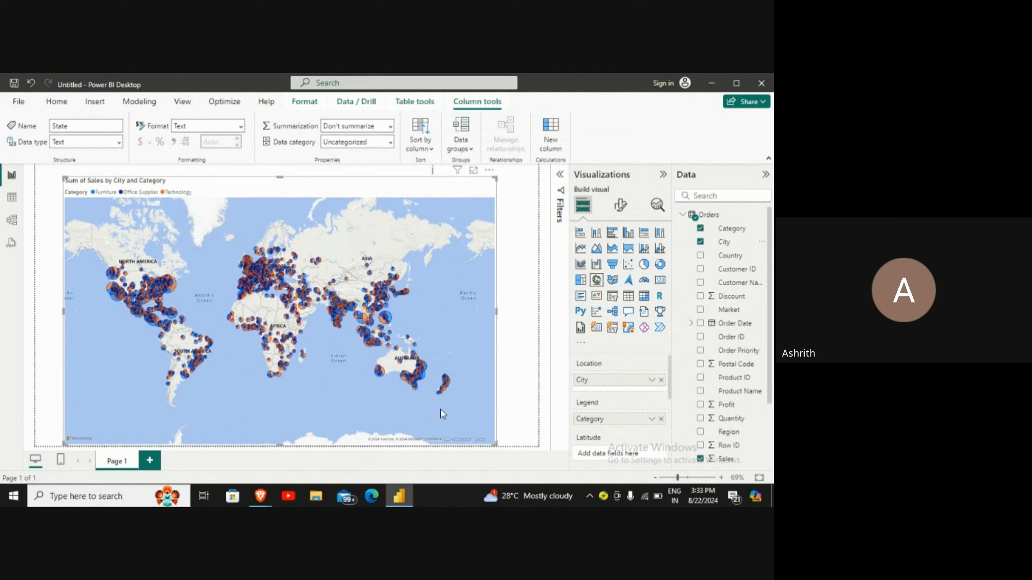
# Replace Category with the Segment field from Orders as the map's legend
pyautogui.click(662, 420)
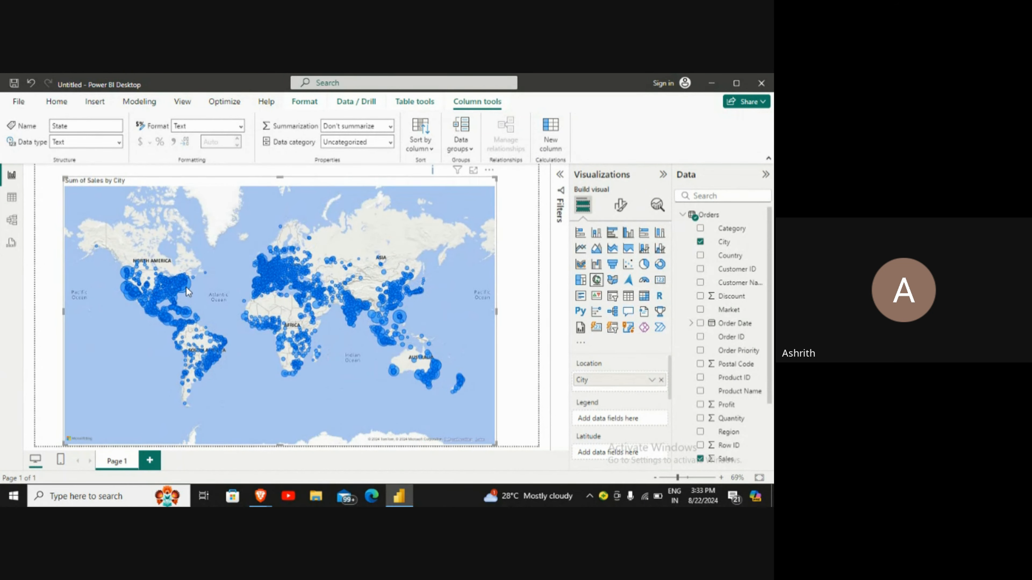
pyautogui.moveTo(187, 290)
pyautogui.scroll(-3, 724, 365)
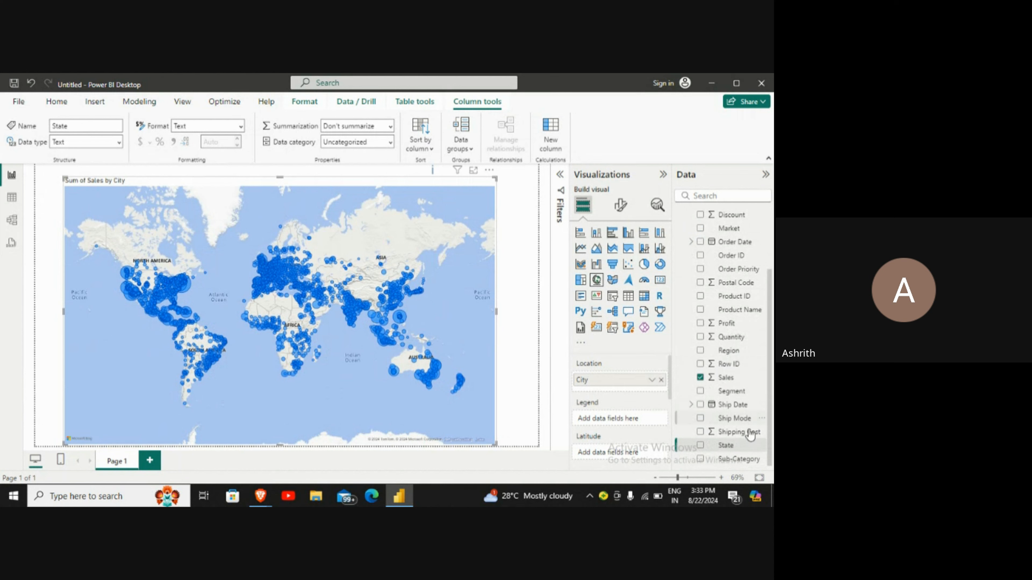
pyautogui.moveTo(729, 391); pyautogui.dragTo(628, 411)
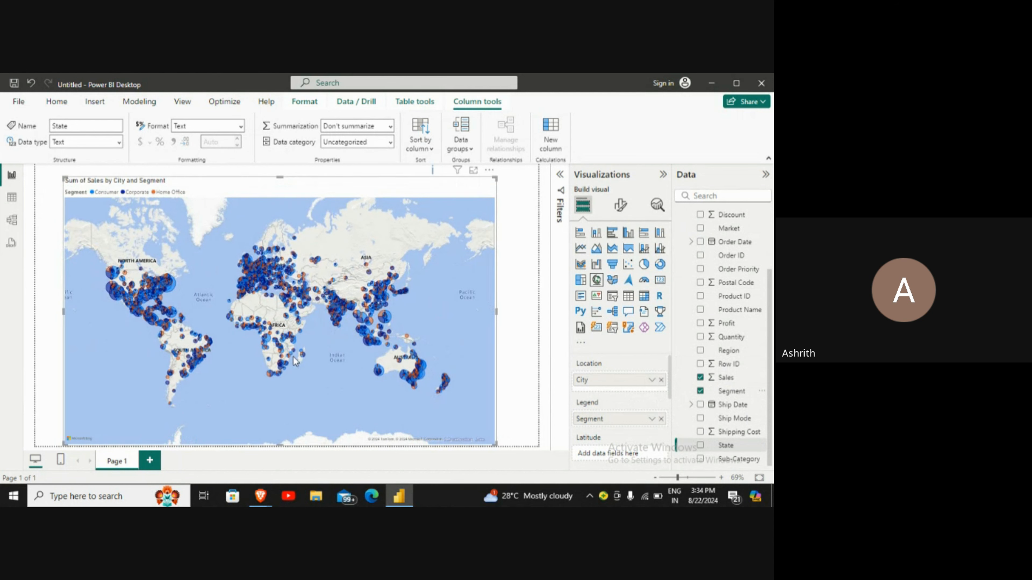
# Replace City with the State field from Orders as the map's location
pyautogui.click(661, 380)
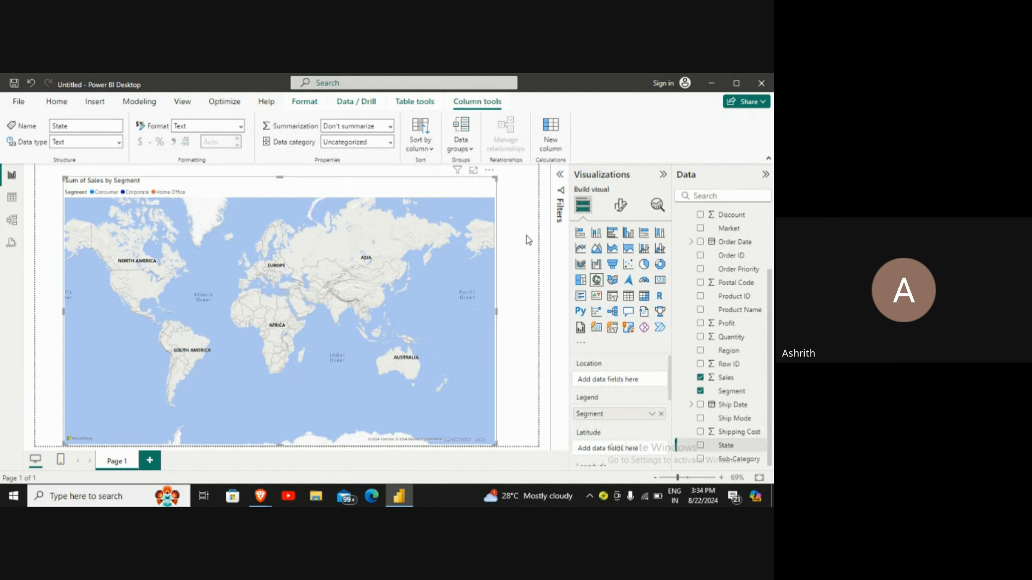
pyautogui.scroll(2, 731, 299)
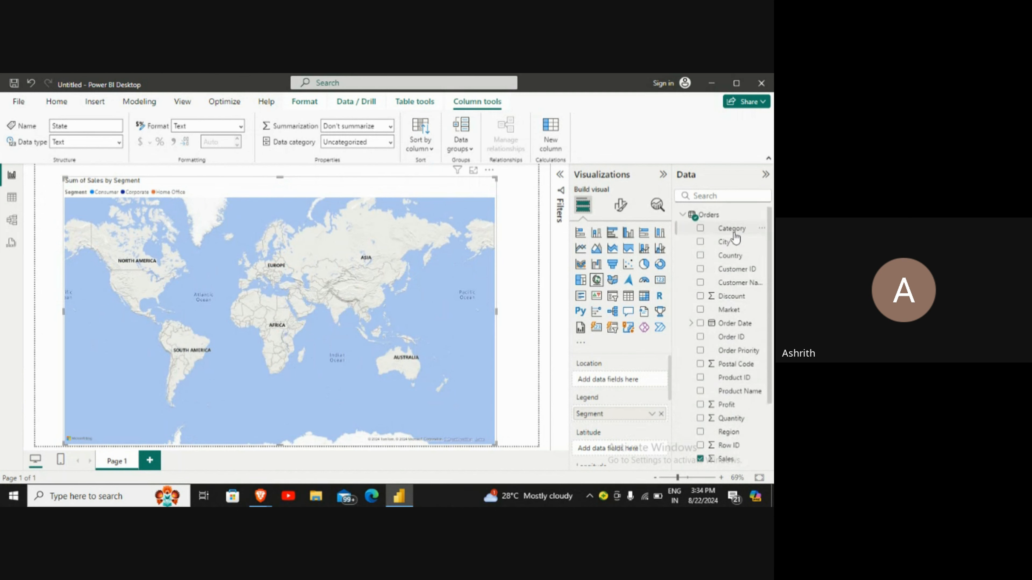
pyautogui.scroll(-3, 744, 272)
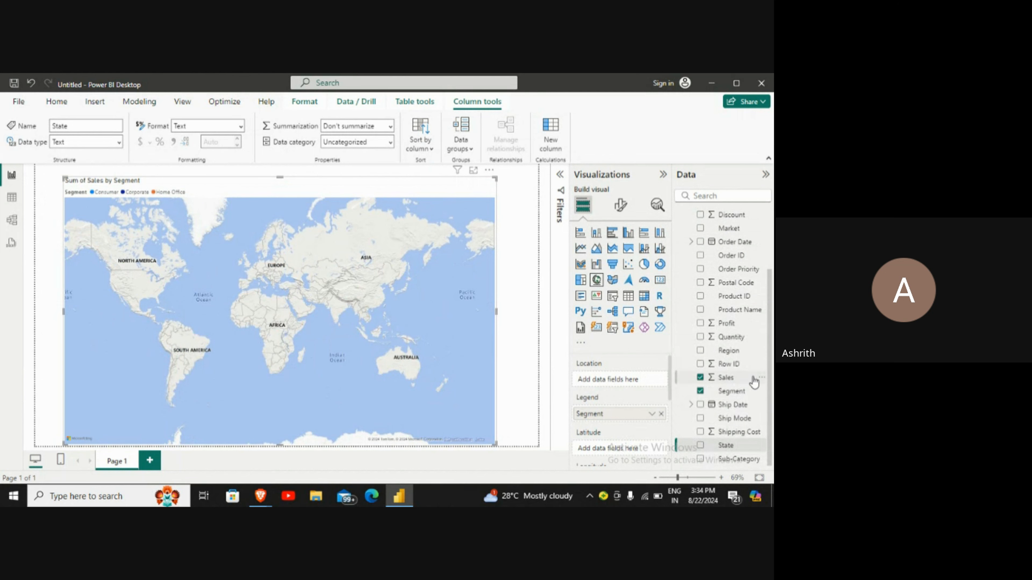
pyautogui.moveTo(727, 451); pyautogui.dragTo(630, 385)
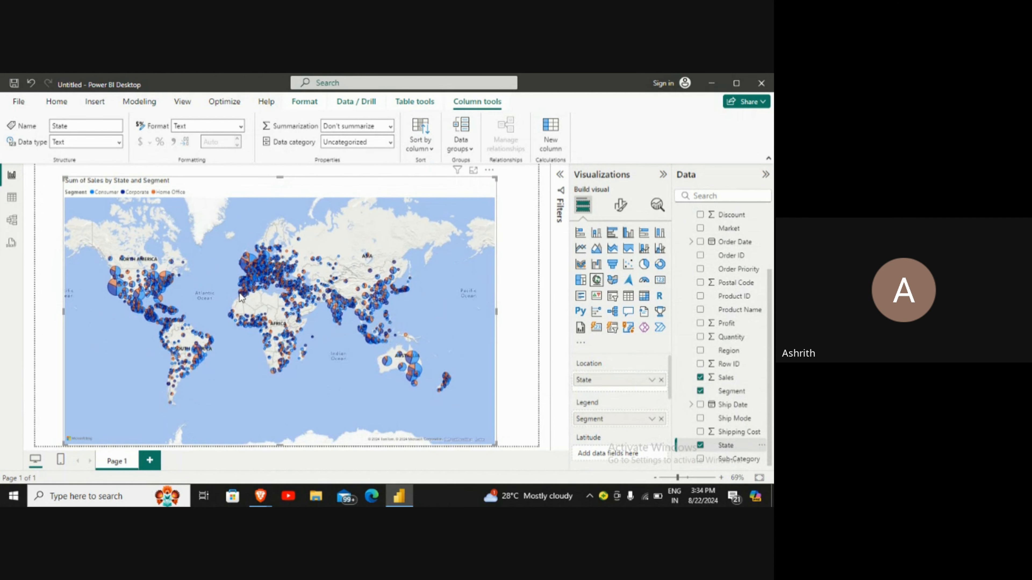
# Examine the Segment split of Sales in the state bubbles across the United States
pyautogui.moveTo(241, 298)
pyautogui.moveTo(148, 296)
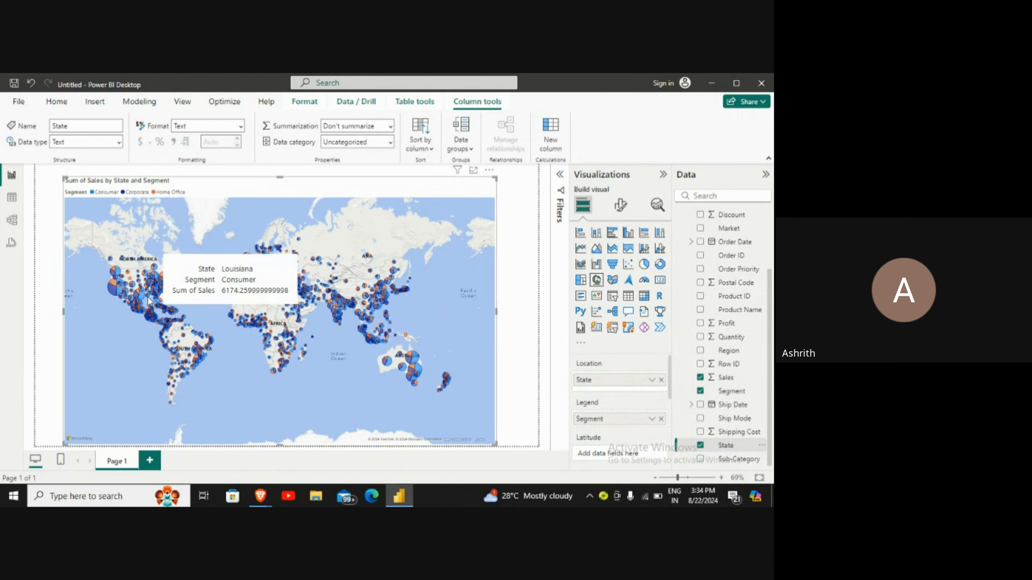
pyautogui.scroll(1, 147, 297)
pyautogui.scroll(6, 147, 297)
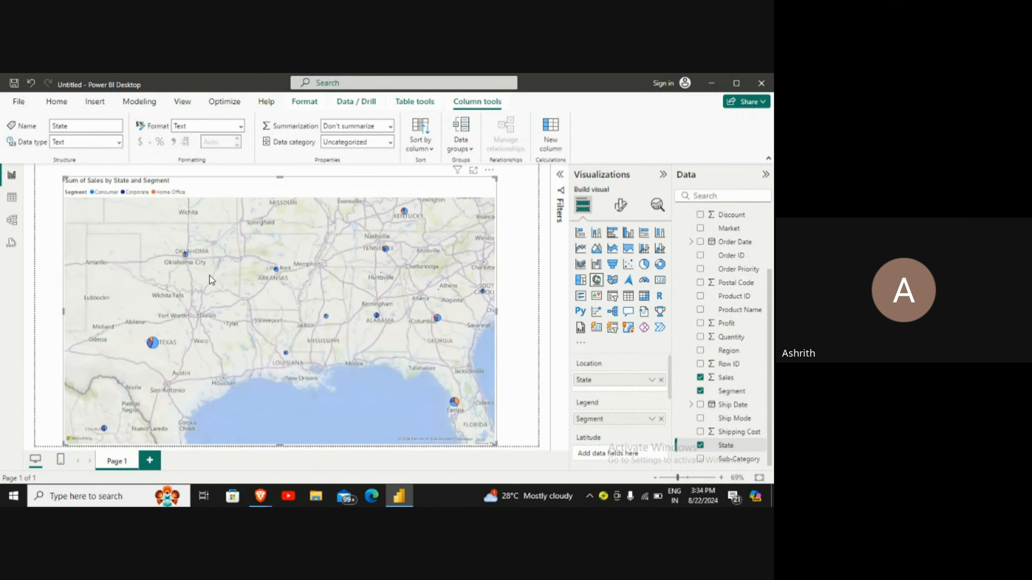
pyautogui.scroll(-4, 215, 300)
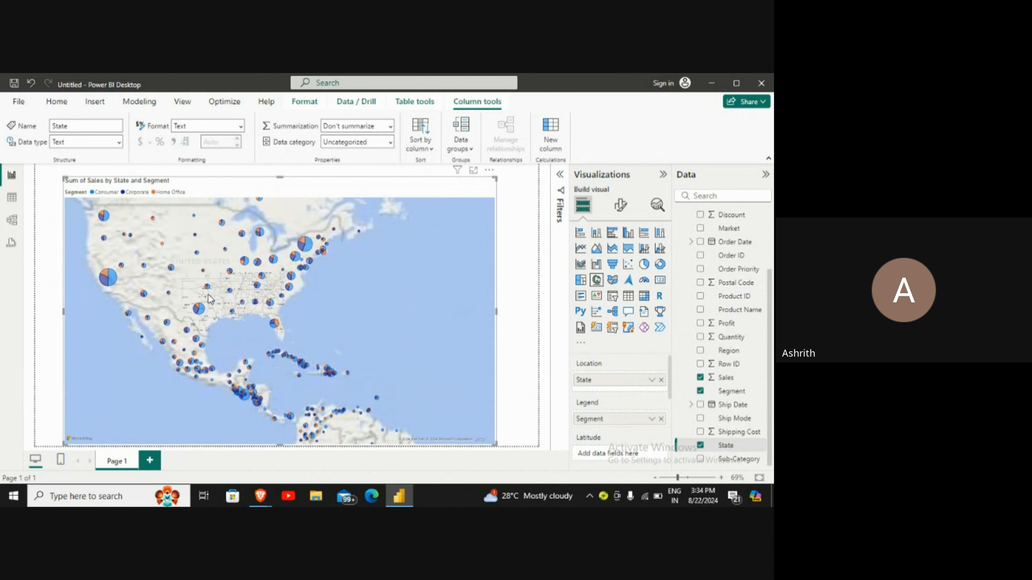
pyautogui.moveTo(215, 298); pyautogui.dragTo(360, 347)
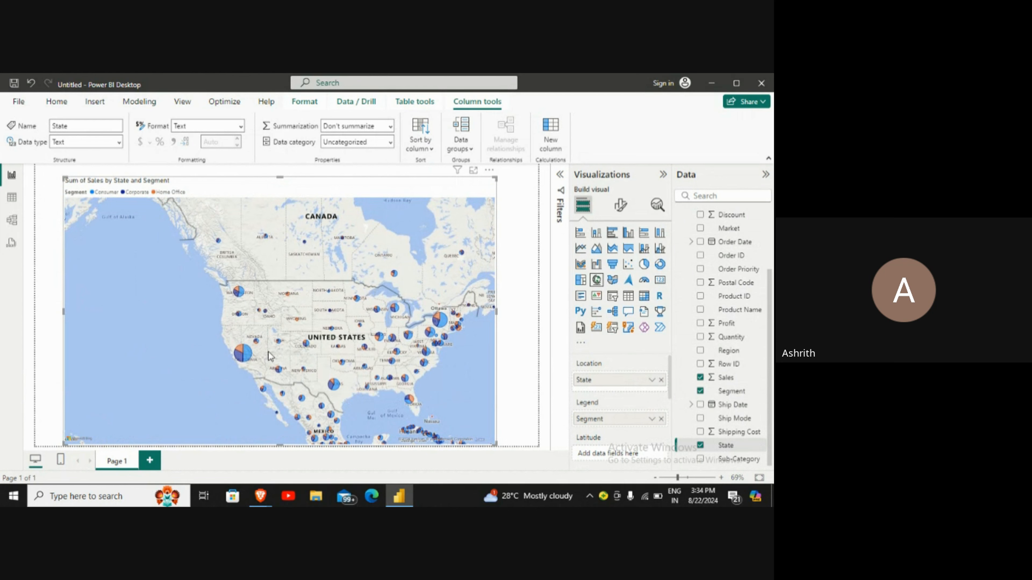
pyautogui.moveTo(251, 354)
pyautogui.moveTo(442, 321)
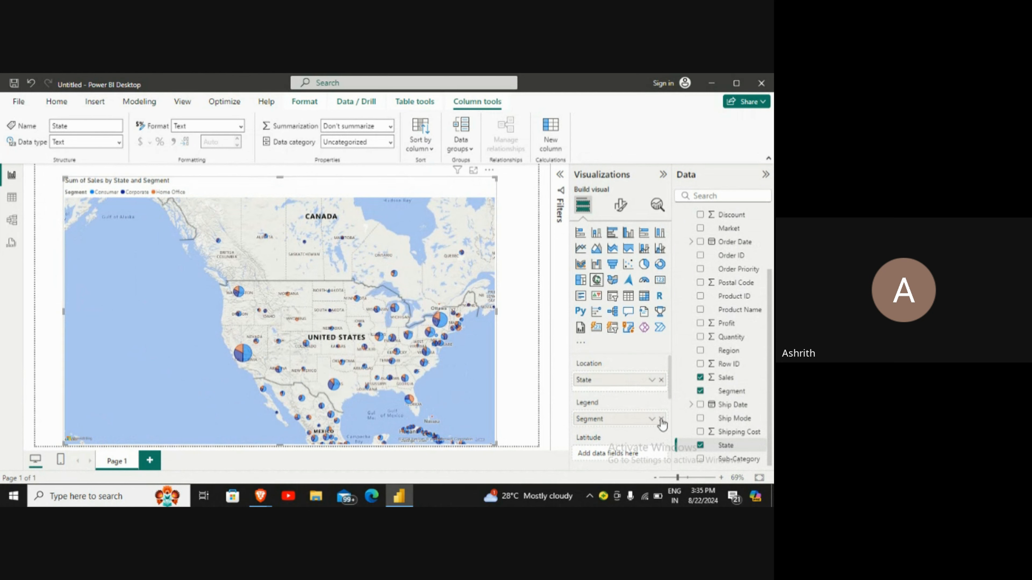
# Replace Segment with the Category field from Orders as the map's legend
pyautogui.click(661, 418)
pyautogui.scroll(3, 721, 325)
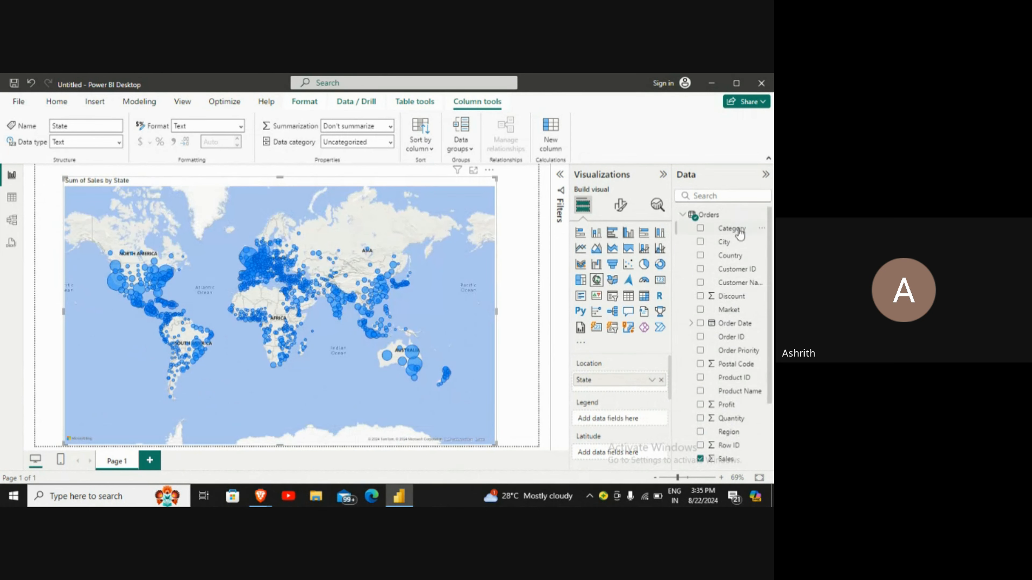
pyautogui.moveTo(732, 228); pyautogui.dragTo(642, 421)
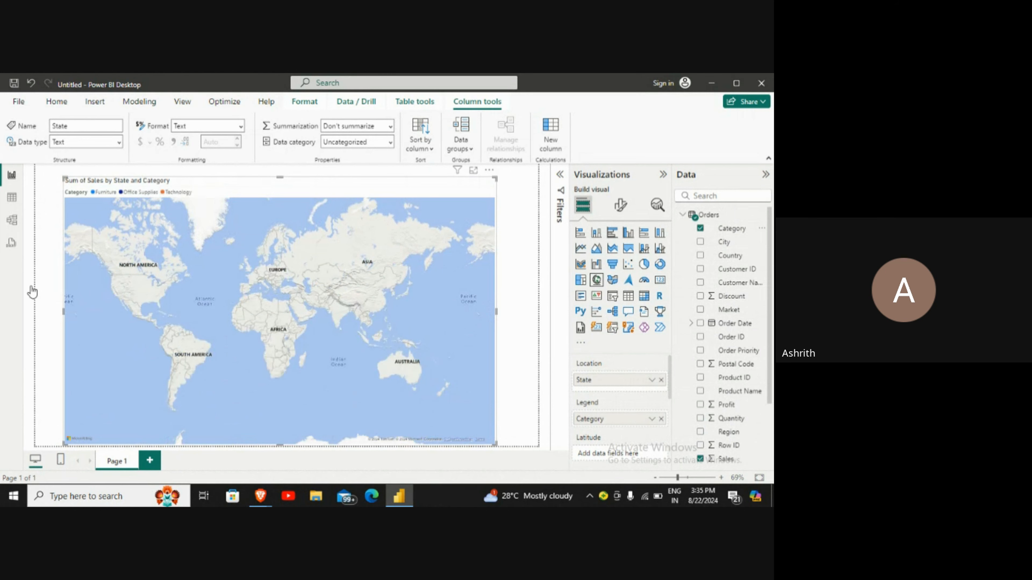
# Examine the Category split of Sales by state in the United States and across the world map
pyautogui.scroll(3, 140, 287)
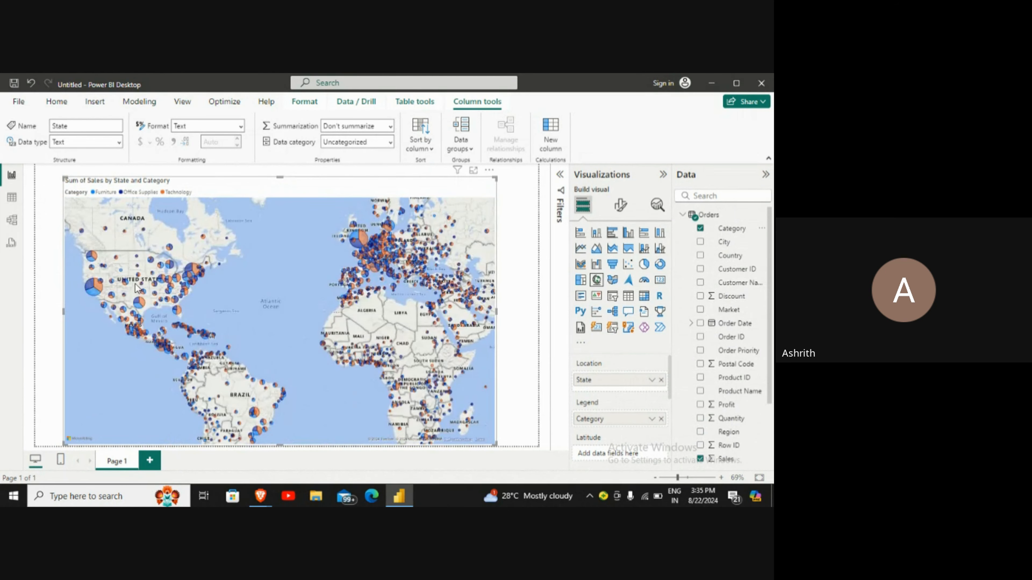
pyautogui.moveTo(259, 318); pyautogui.dragTo(357, 369)
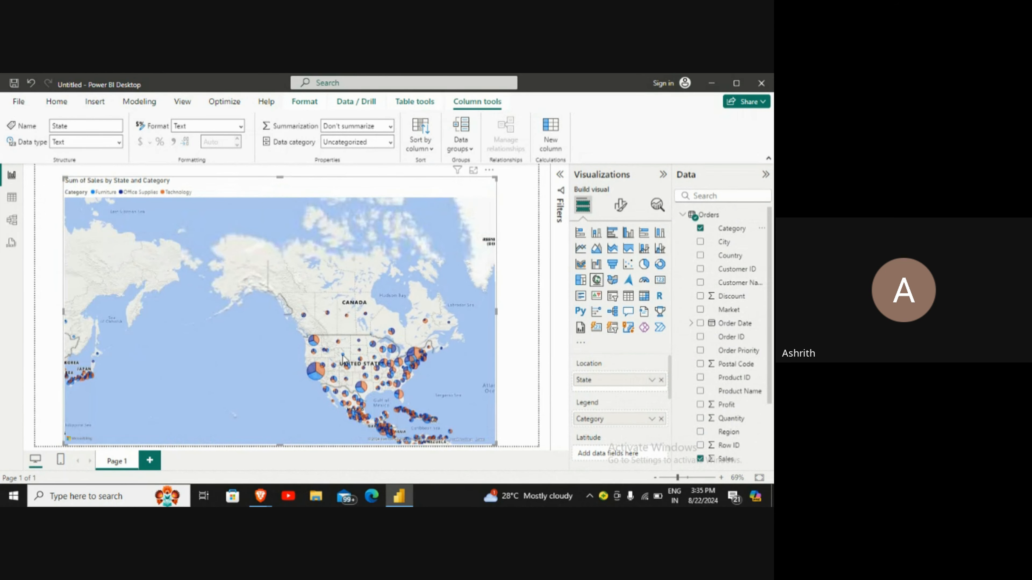
pyautogui.scroll(2, 346, 366)
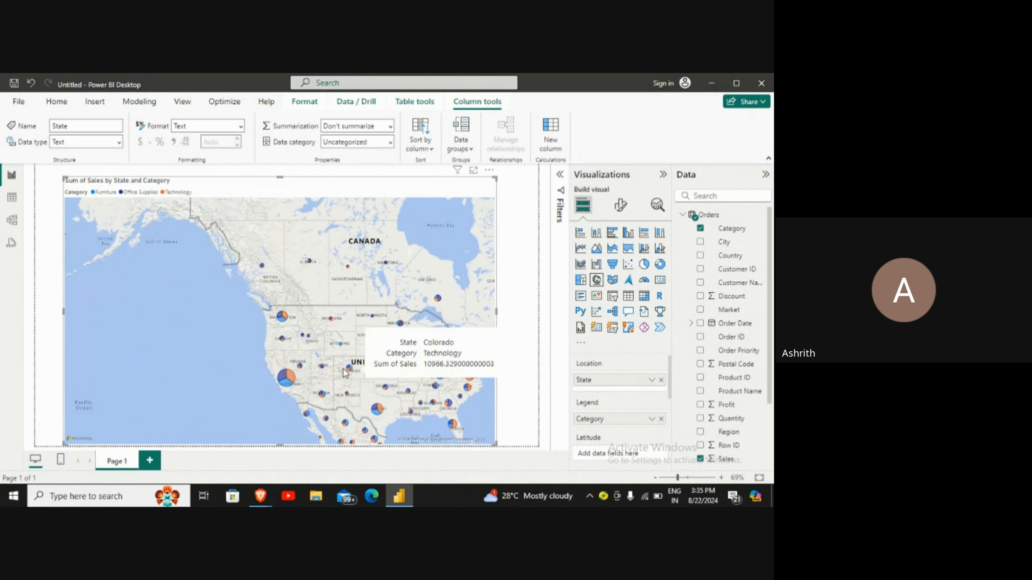
pyautogui.moveTo(331, 370); pyautogui.dragTo(286, 333)
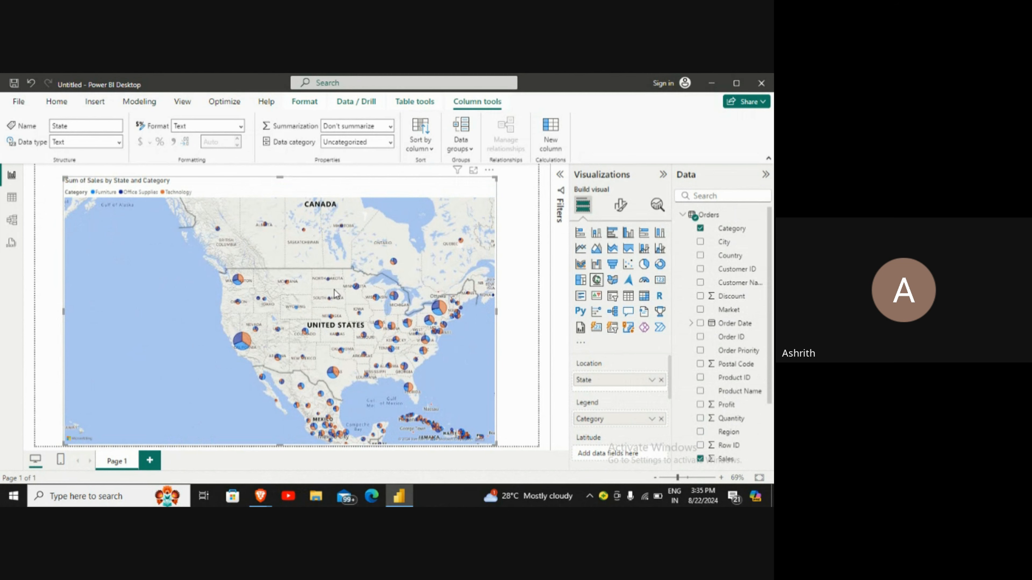
pyautogui.scroll(-3, 333, 291)
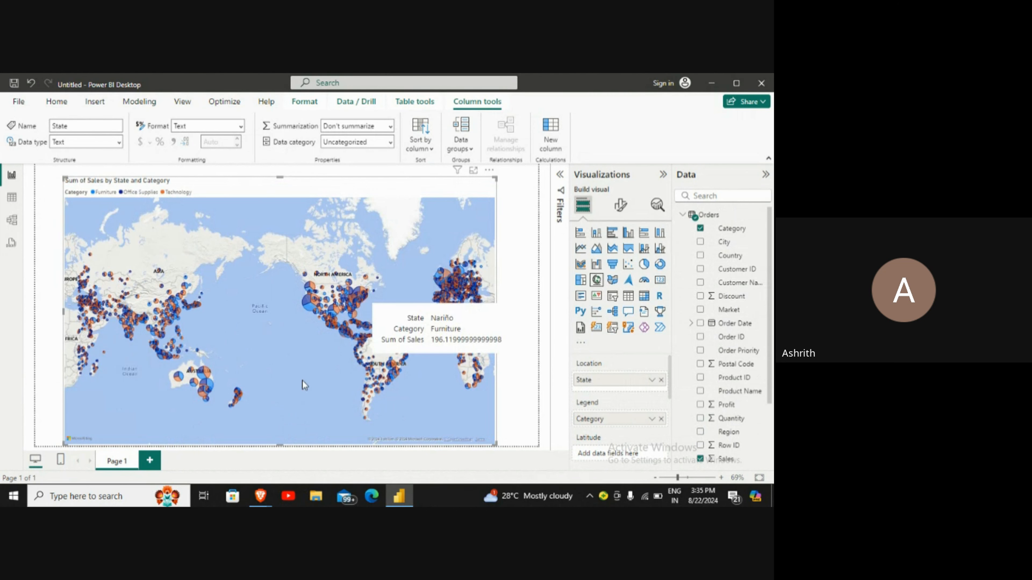
pyautogui.moveTo(302, 381); pyautogui.dragTo(123, 384)
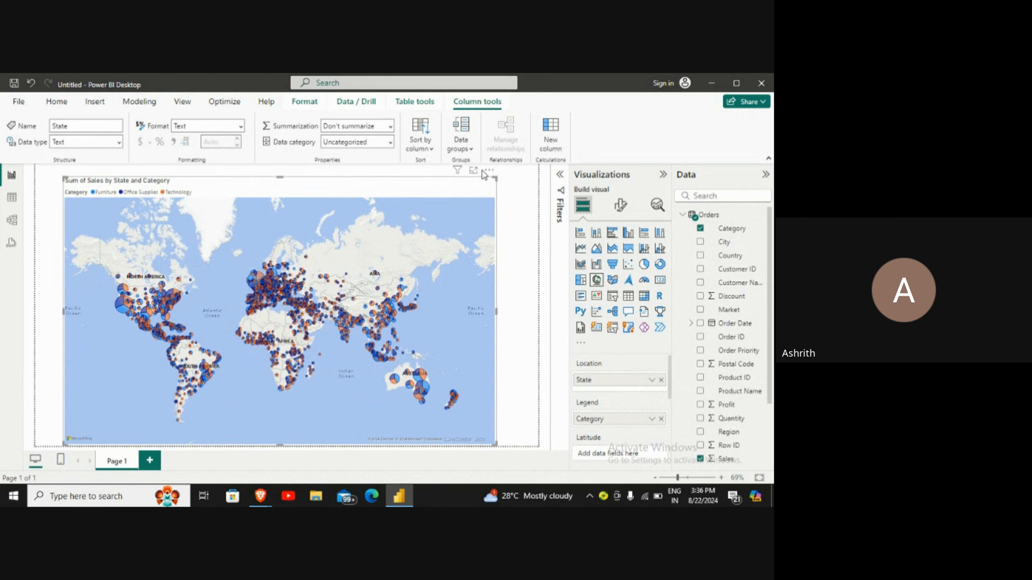
# Delete the map visual from the report page
pyautogui.click(489, 170)
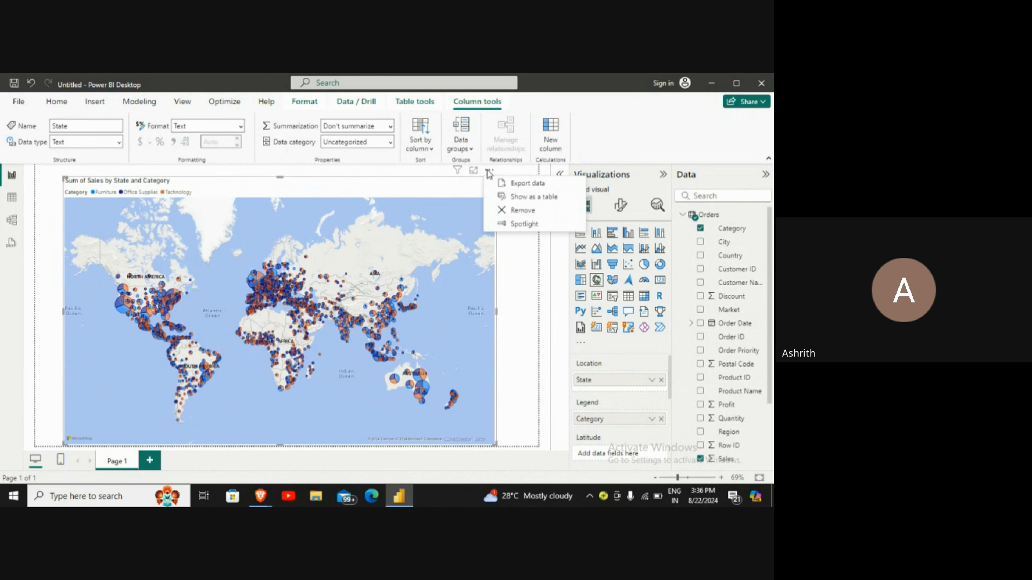
pyautogui.click(514, 211)
pyautogui.click(19, 102)
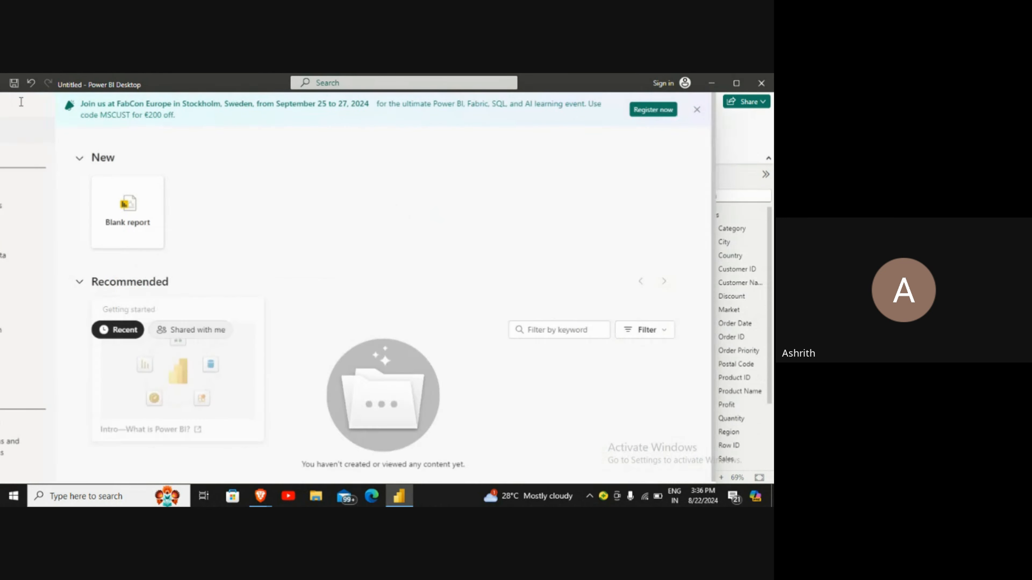
pyautogui.click(19, 105)
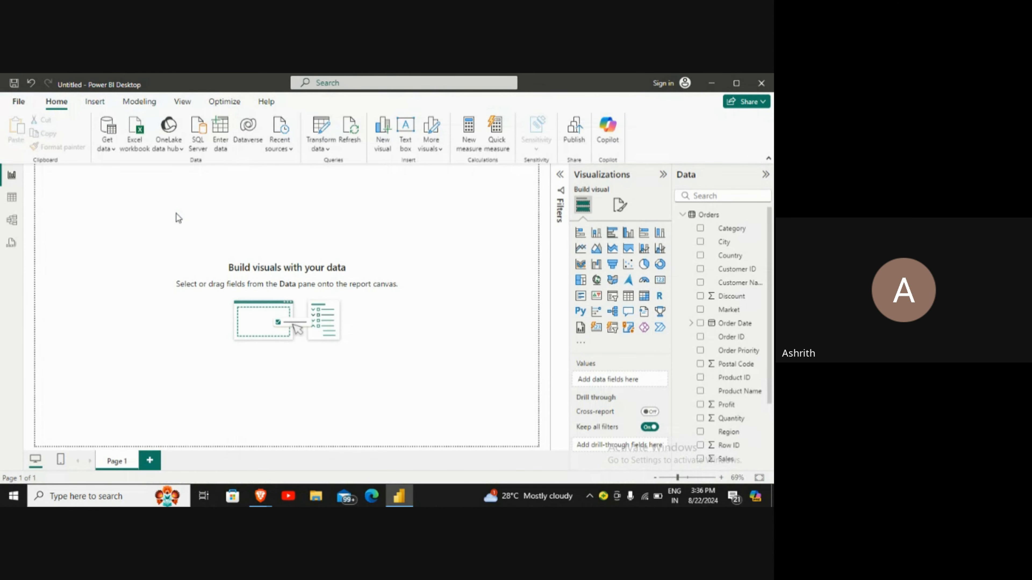
# Load the STATE WISE sheet from the INDIA.xlsx workbook and select its table among the report's data tables
pyautogui.click(113, 149)
pyautogui.click(135, 192)
pyautogui.doubleClick(135, 163)
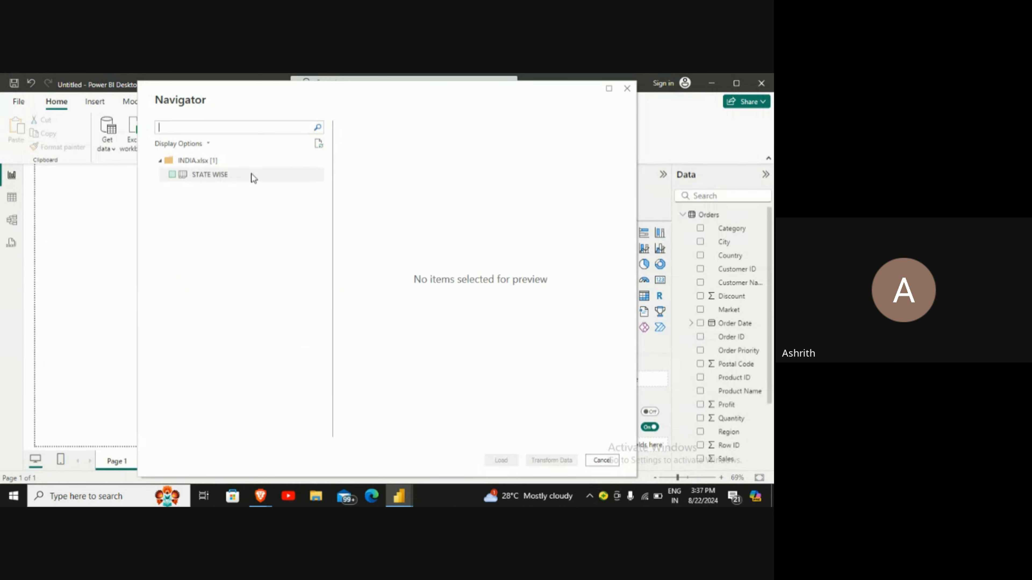
pyautogui.click(172, 175)
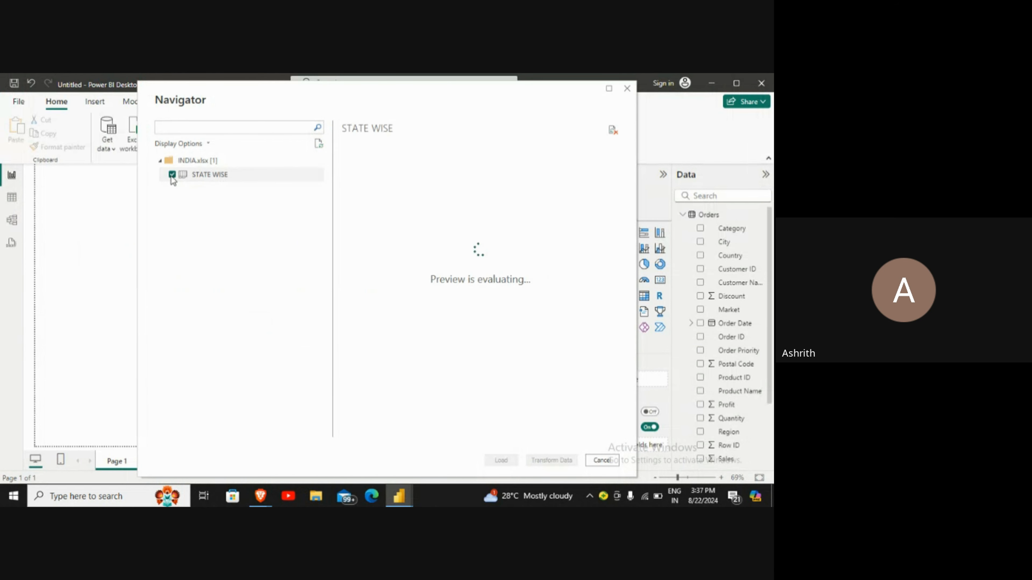
pyautogui.click(492, 463)
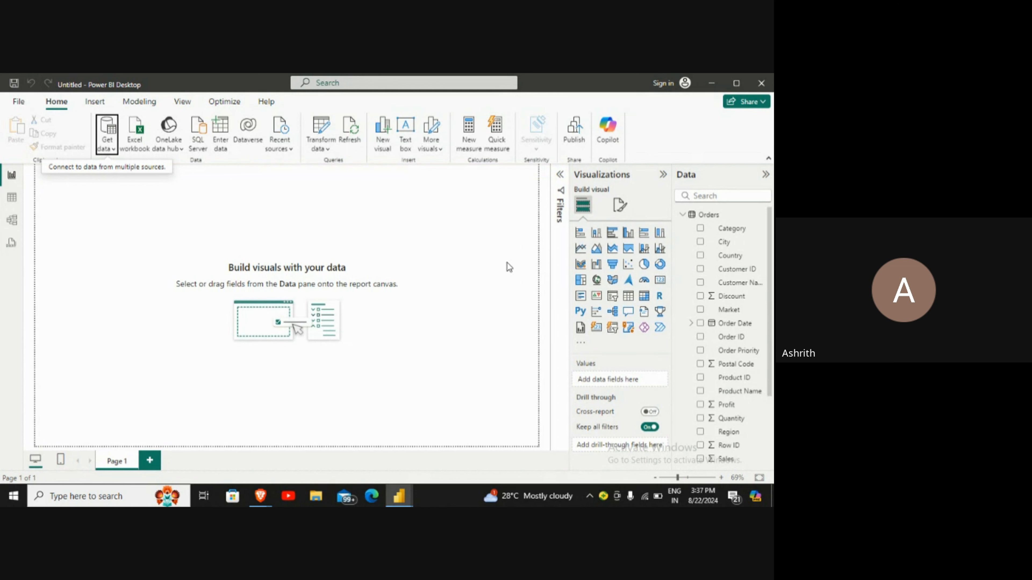
pyautogui.scroll(-4, 732, 276)
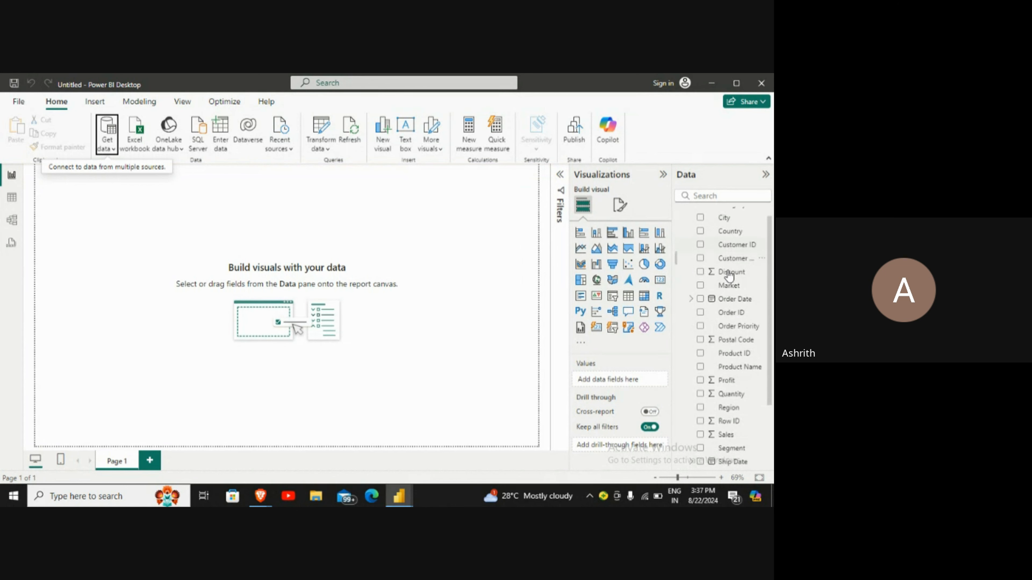
pyautogui.click(702, 463)
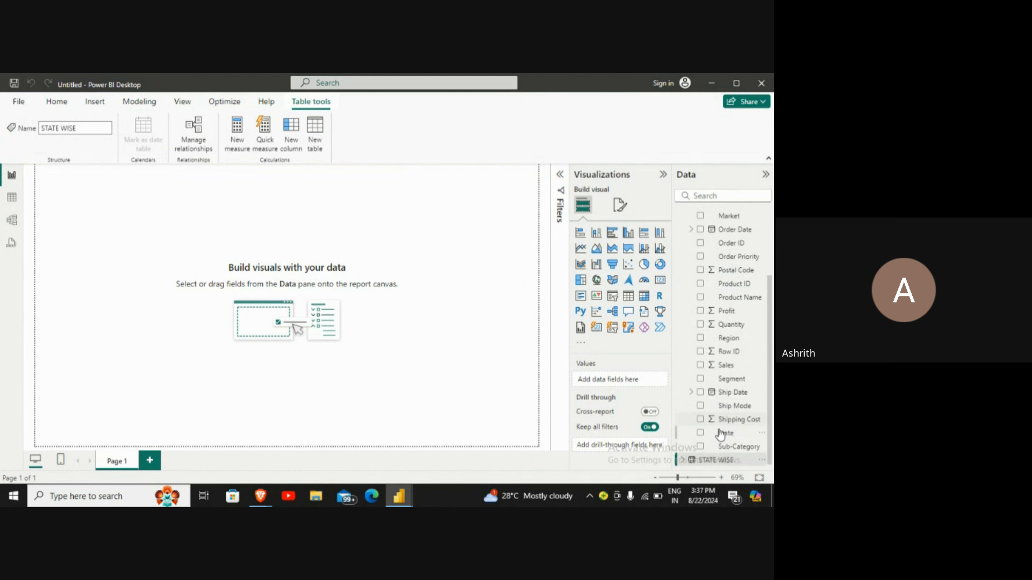
# Add a map visual located by the STATE WISE table's State field, then move and enlarge it on the report page
pyautogui.click(696, 466)
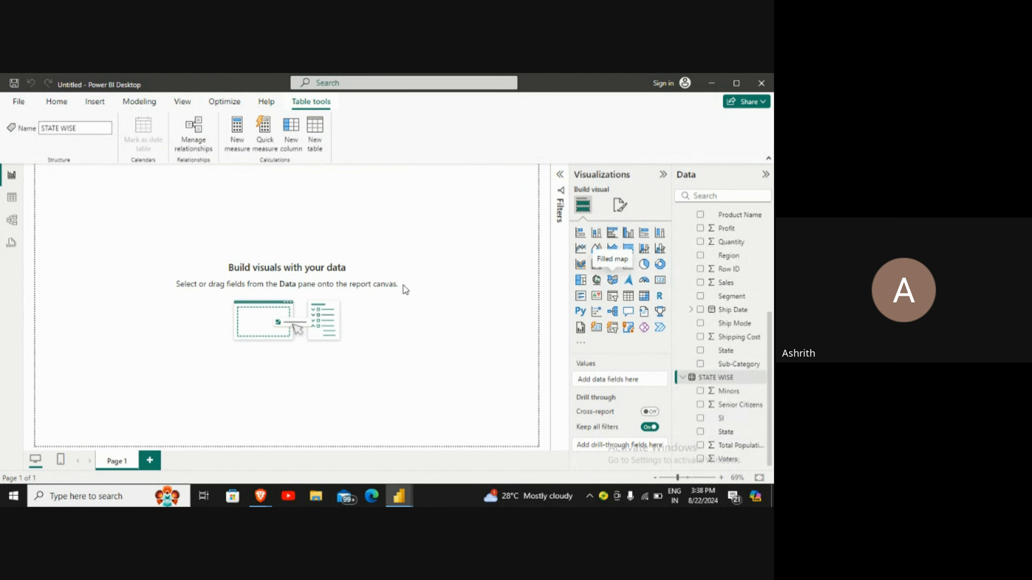
pyautogui.click(597, 280)
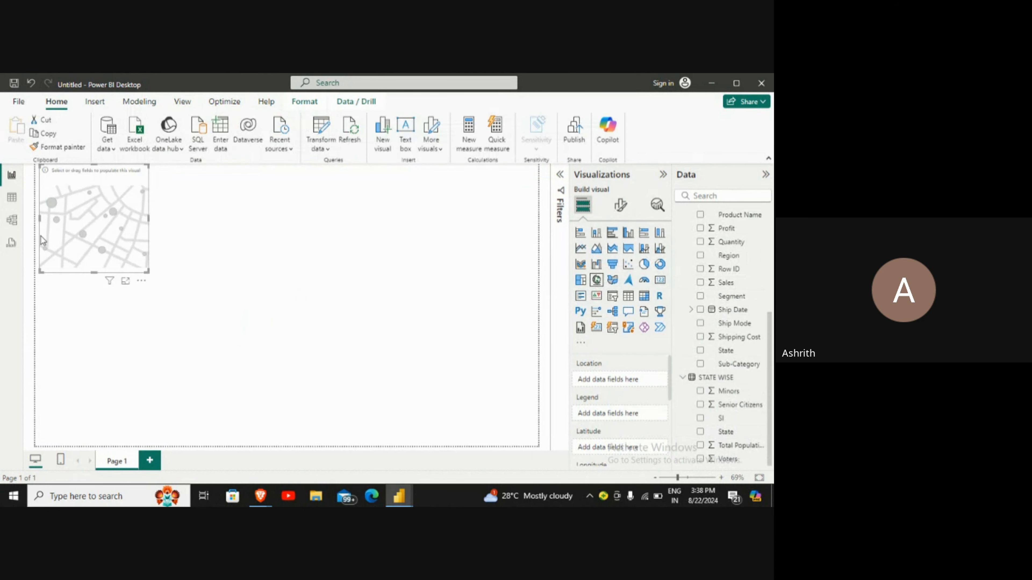
pyautogui.moveTo(83, 224); pyautogui.dragTo(256, 288)
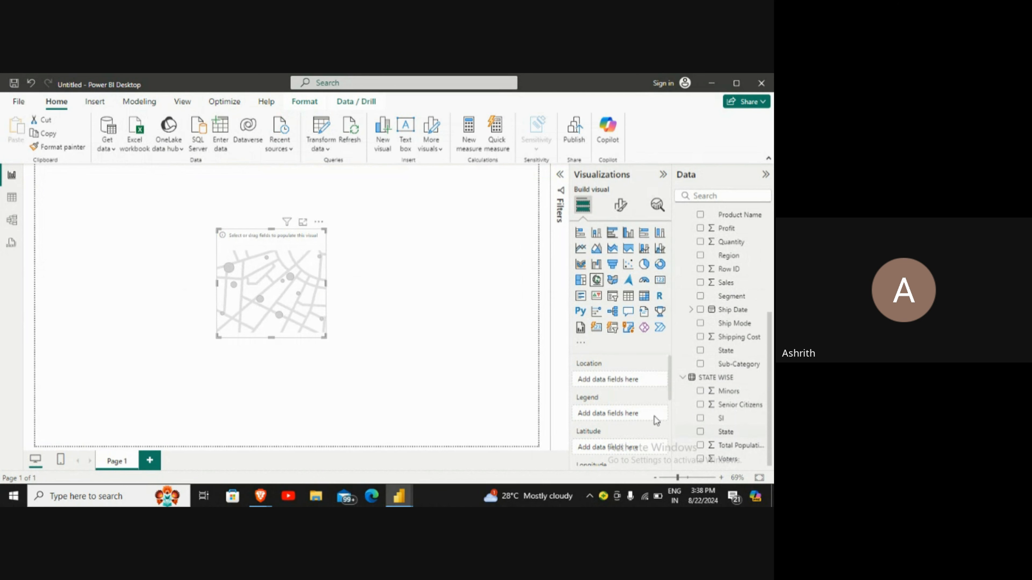
pyautogui.moveTo(727, 432); pyautogui.dragTo(628, 391)
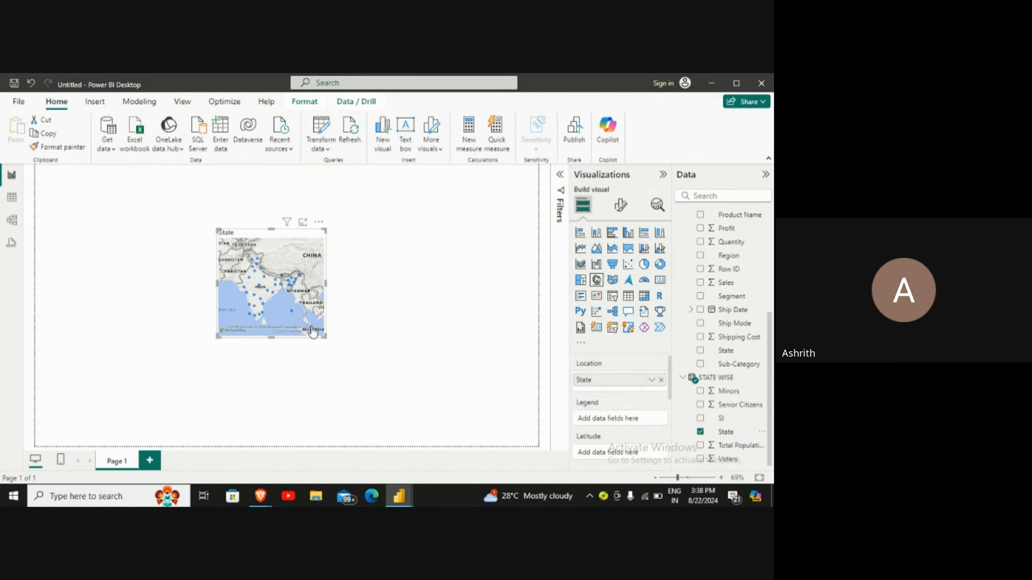
pyautogui.moveTo(271, 338); pyautogui.dragTo(276, 403)
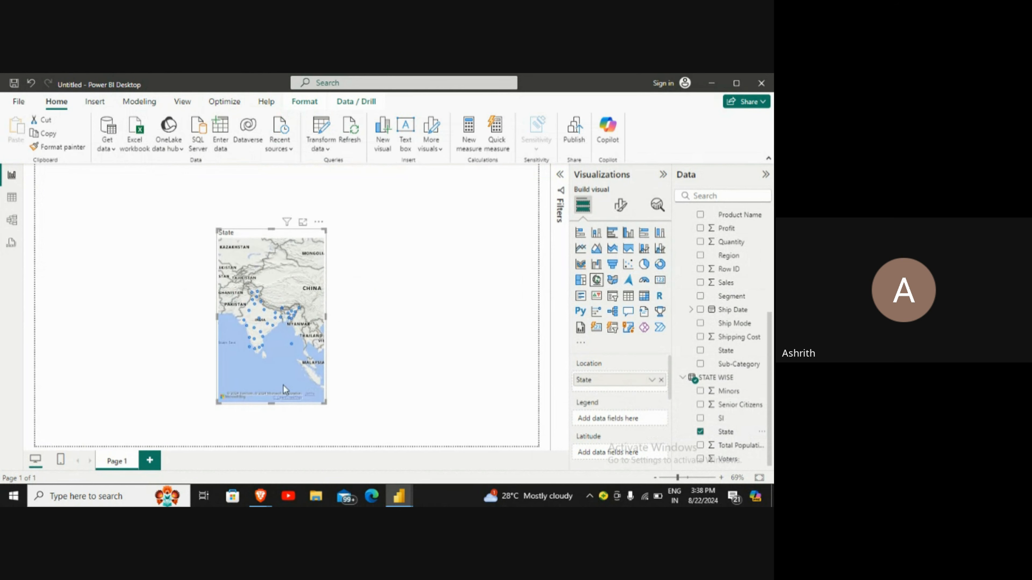
pyautogui.moveTo(326, 318); pyautogui.dragTo(482, 325)
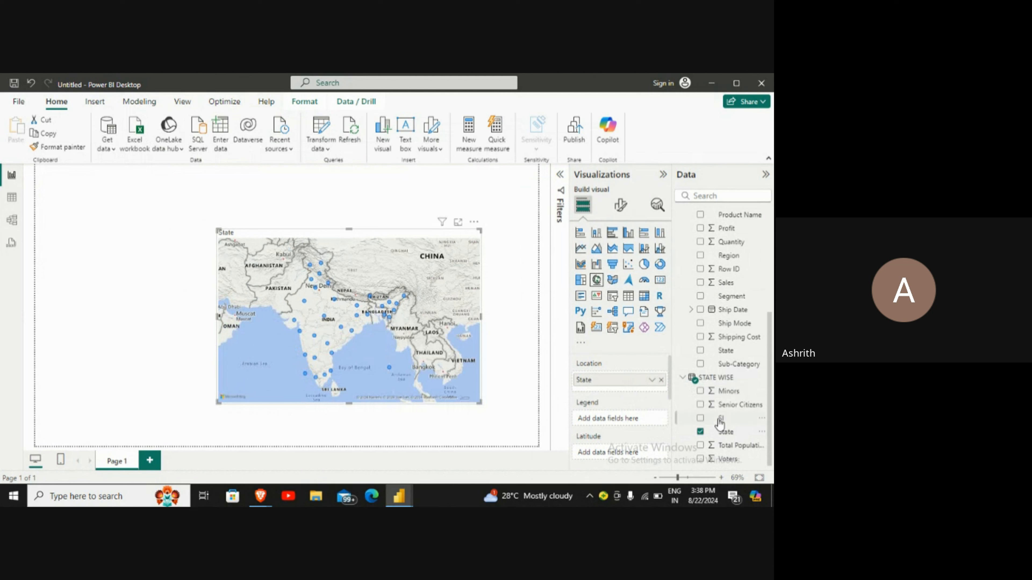
# Size the map's bubbles by the Total Population field from STATE WISE
pyautogui.scroll(3, 687, 423)
pyautogui.scroll(-3, 639, 426)
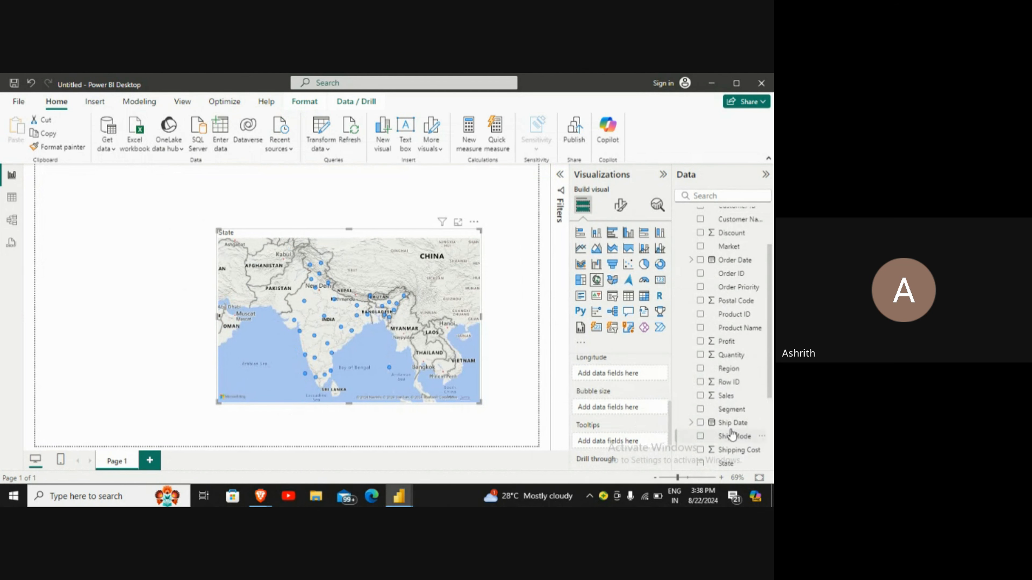
pyautogui.scroll(-3, 729, 431)
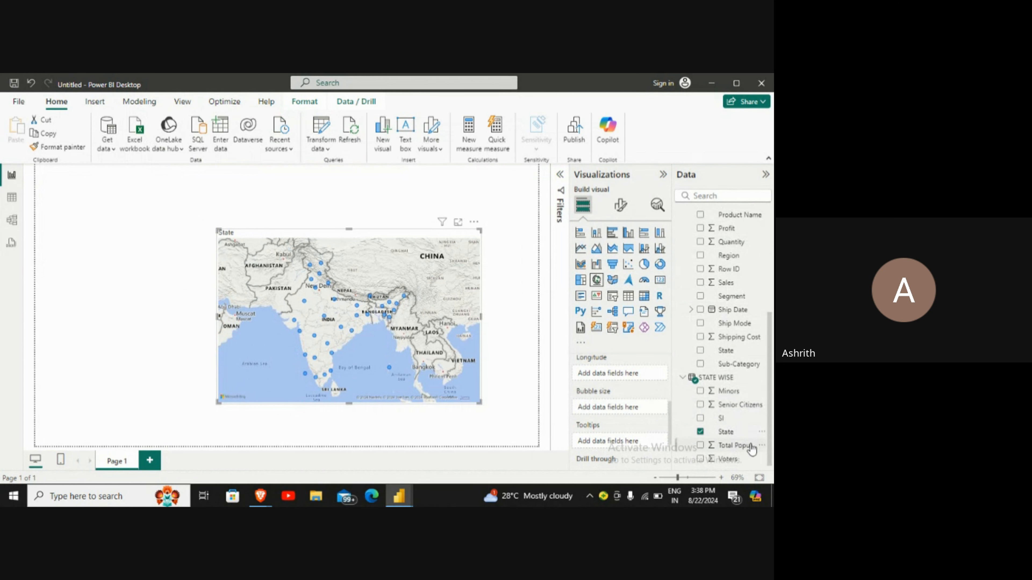
pyautogui.moveTo(737, 449); pyautogui.dragTo(631, 412)
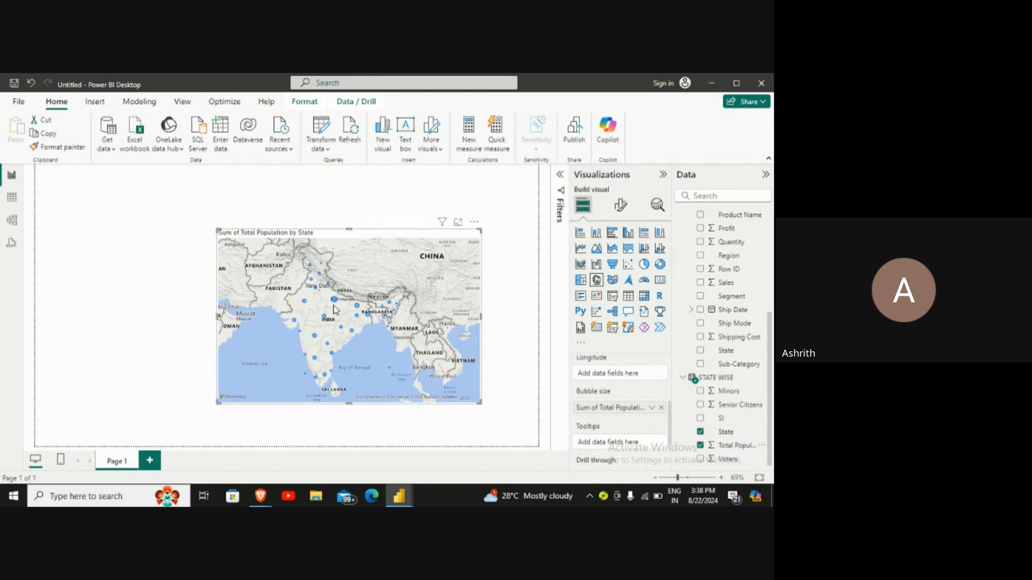
pyautogui.moveTo(334, 301)
# Set the STATE WISE Minors field as the map's legend and inspect the details for Uttar Pradesh
pyautogui.scroll(3, 654, 398)
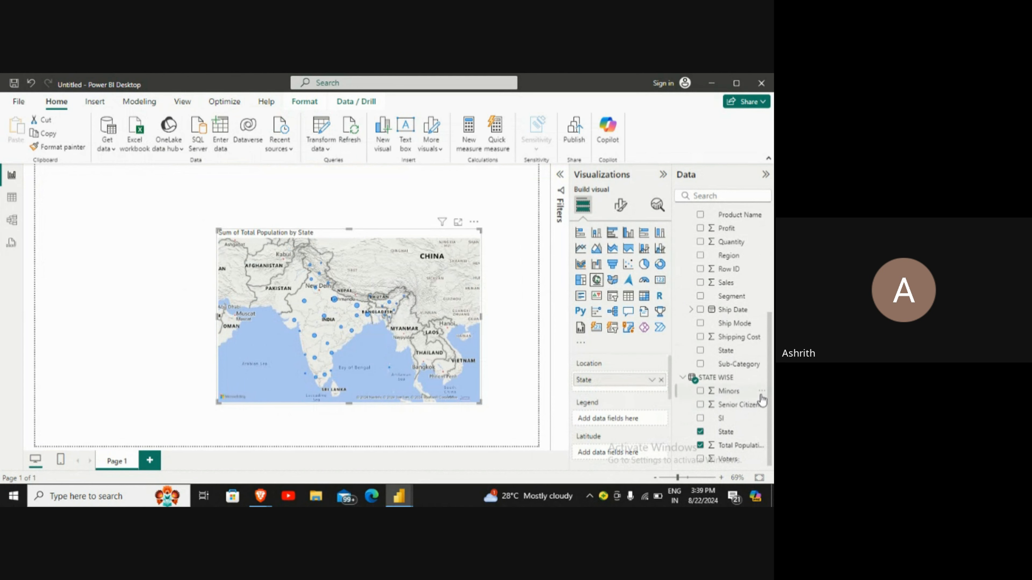
pyautogui.moveTo(731, 392); pyautogui.dragTo(652, 421)
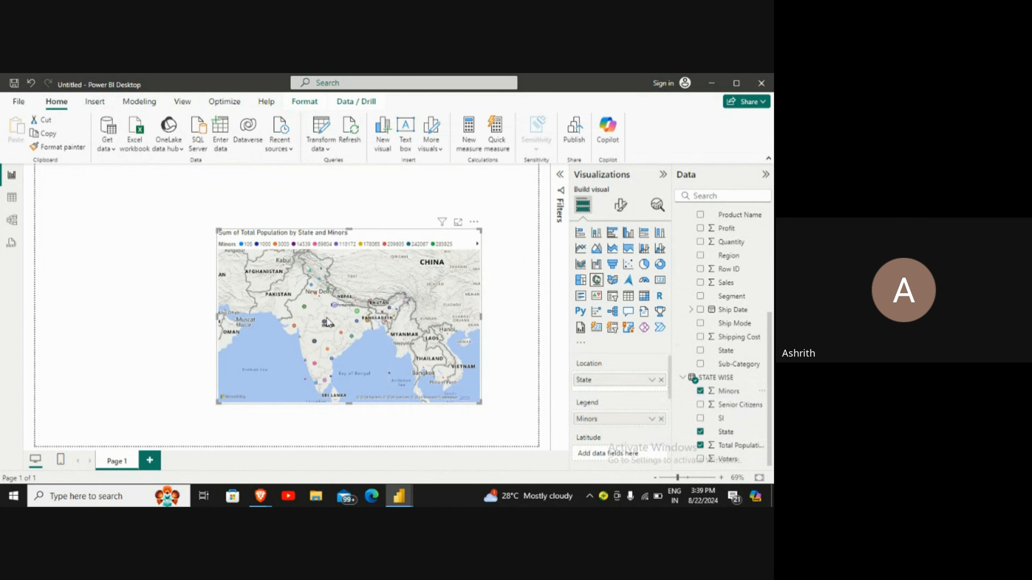
pyautogui.scroll(2, 341, 329)
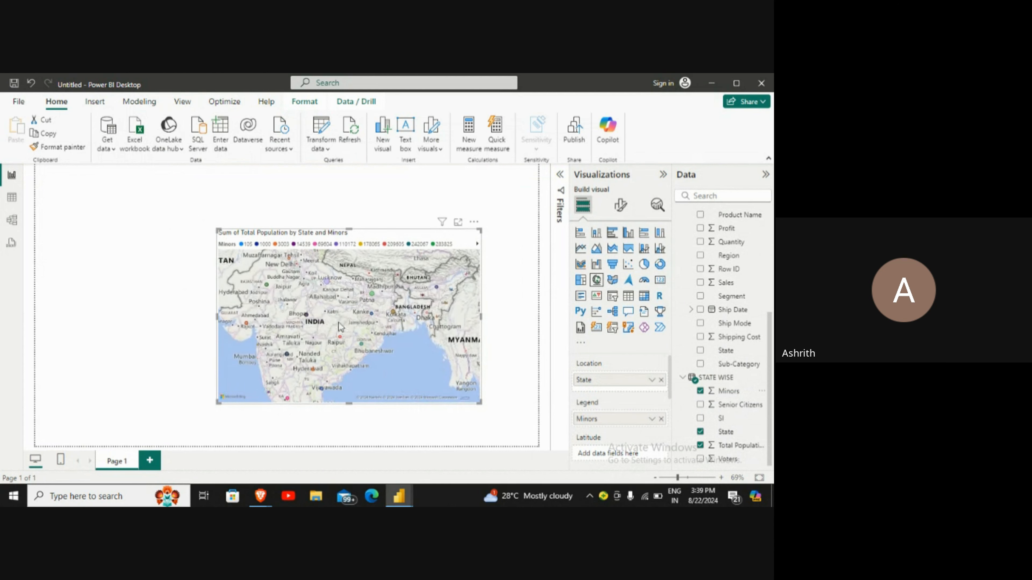
pyautogui.moveTo(328, 285)
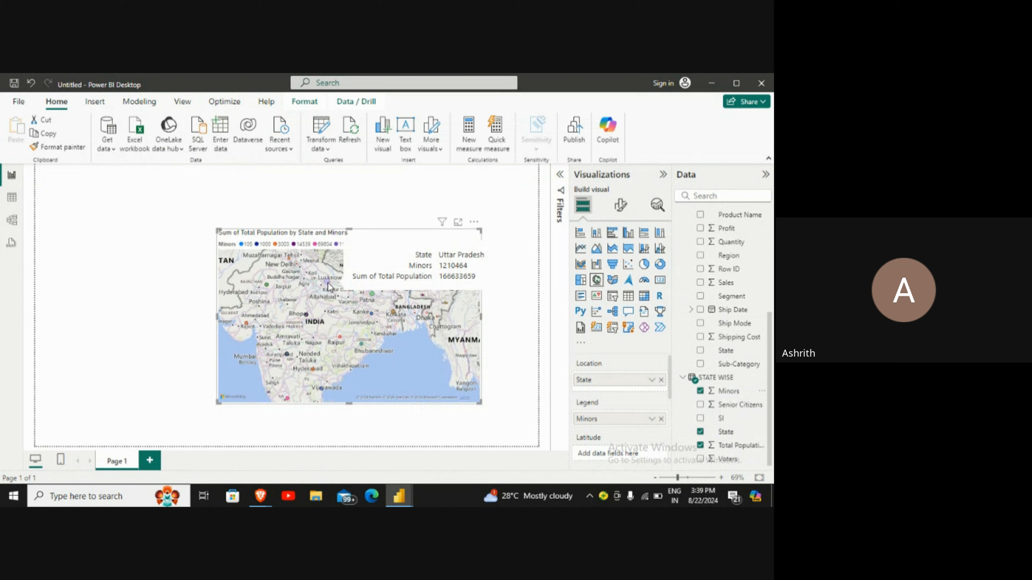
pyautogui.scroll(-3, 327, 285)
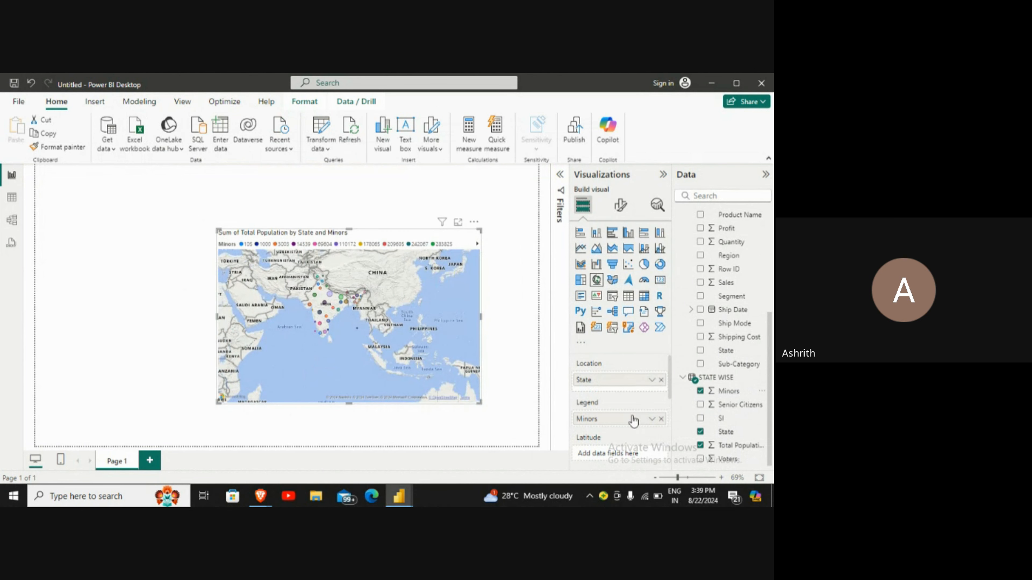
# Replace Minors with the Senior Citizens field as the map's legend
pyautogui.rightClick(643, 421)
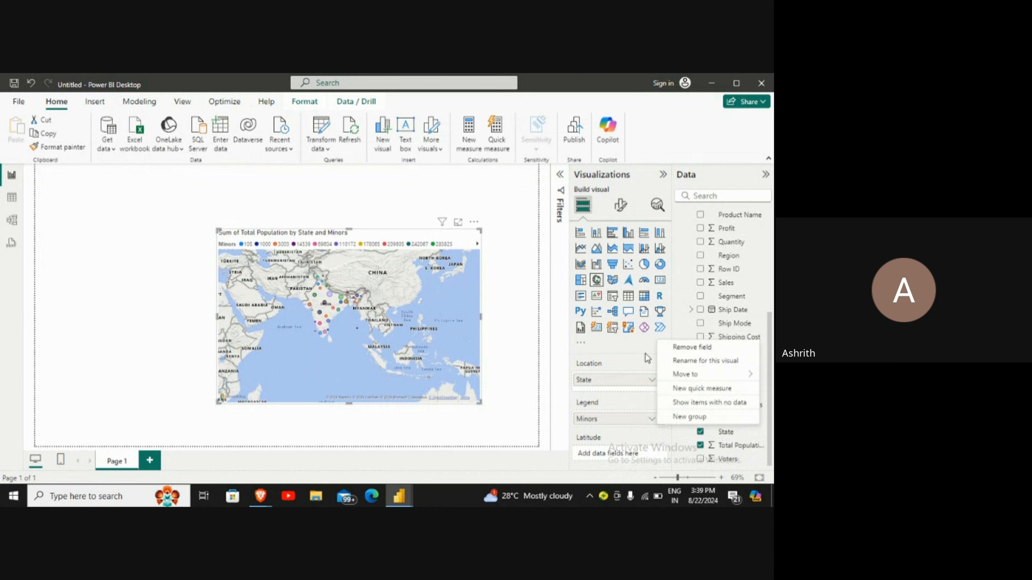
pyautogui.click(690, 383)
pyautogui.moveTo(727, 406); pyautogui.dragTo(631, 423)
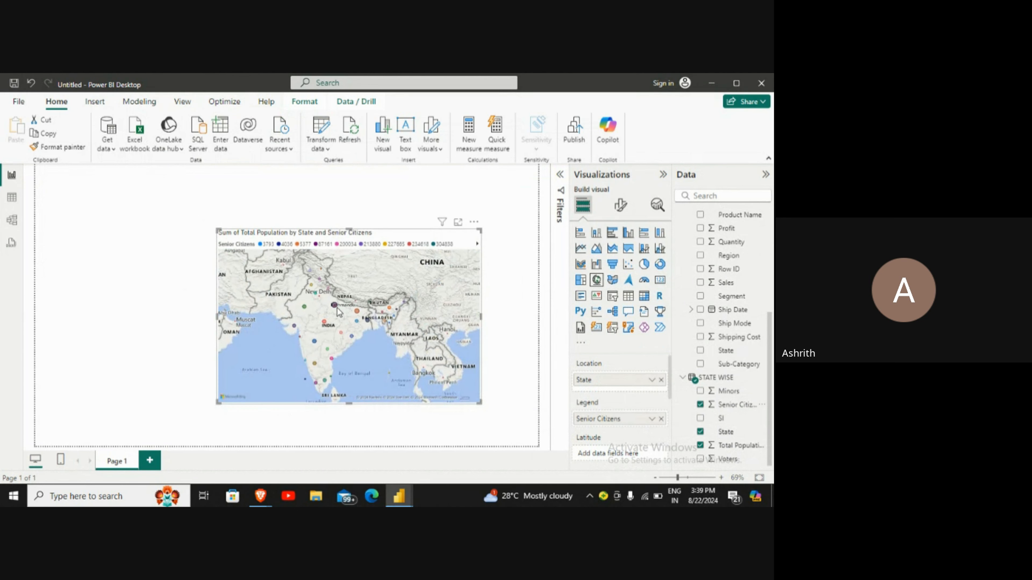
# Add the Minors field to the map's tooltips and inspect the tooltip for Uttar Pradesh
pyautogui.scroll(-5, 609, 378)
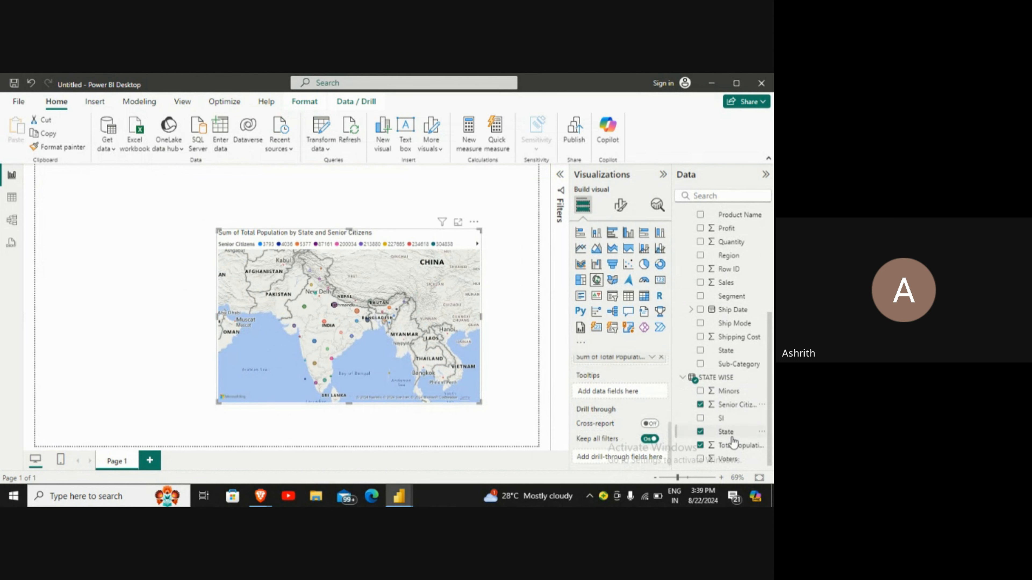
pyautogui.moveTo(725, 392); pyautogui.dragTo(617, 391)
pyautogui.scroll(3, 342, 324)
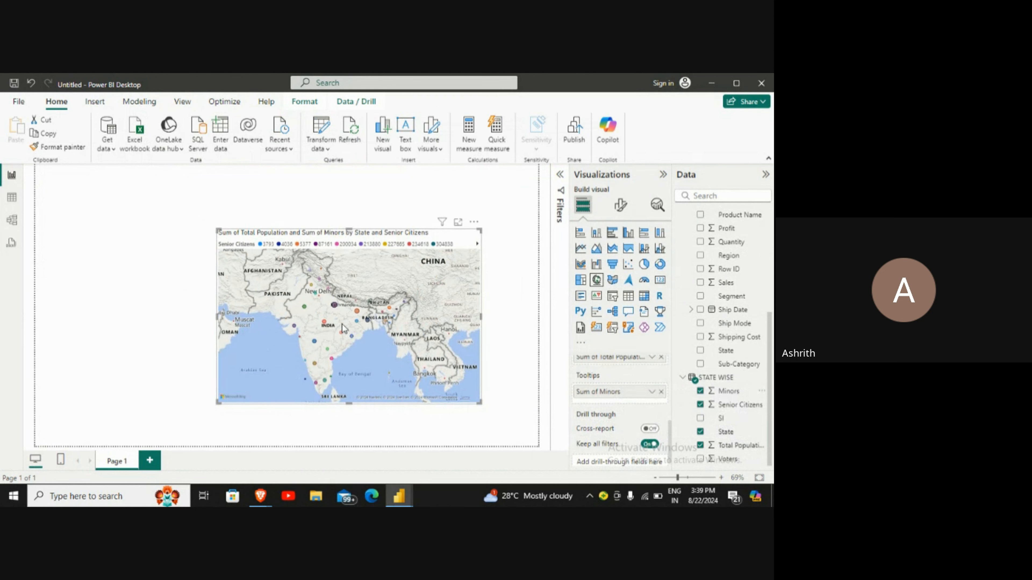
pyautogui.moveTo(328, 288)
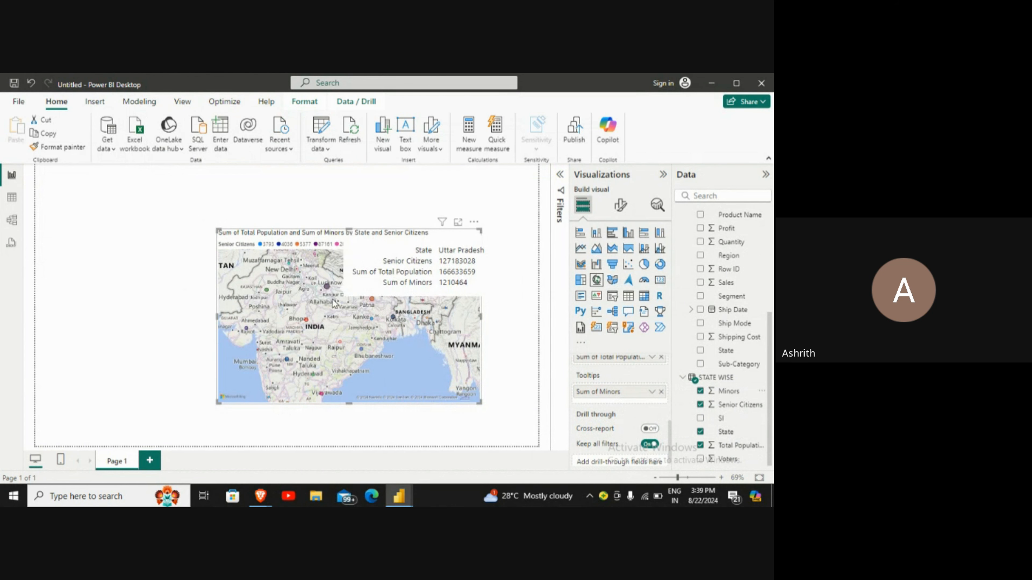
pyautogui.scroll(-5, 353, 336)
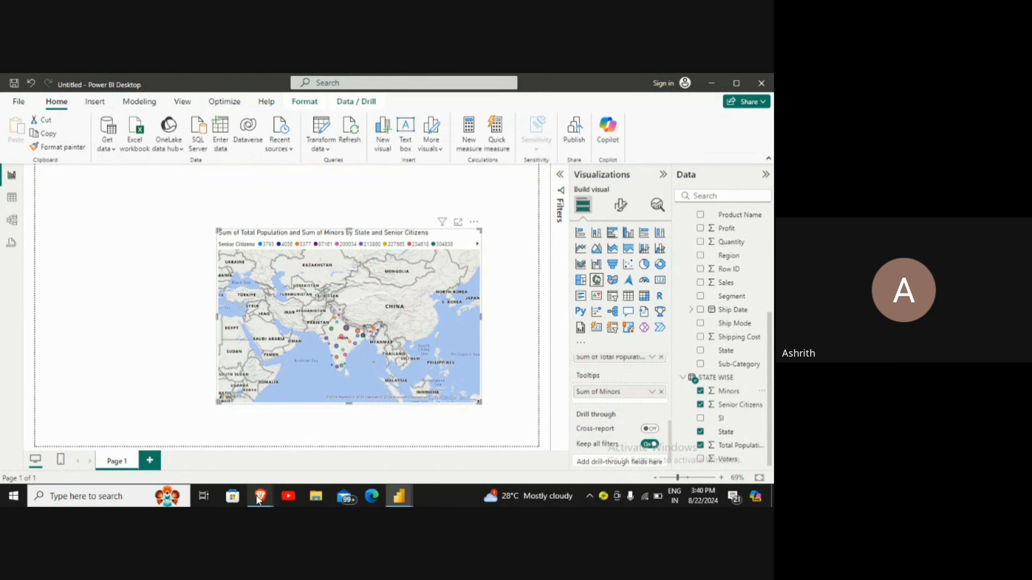
# Switch to the Google Meet call in the browser, mute the microphone and stop the meeting recording
pyautogui.click(246, 476)
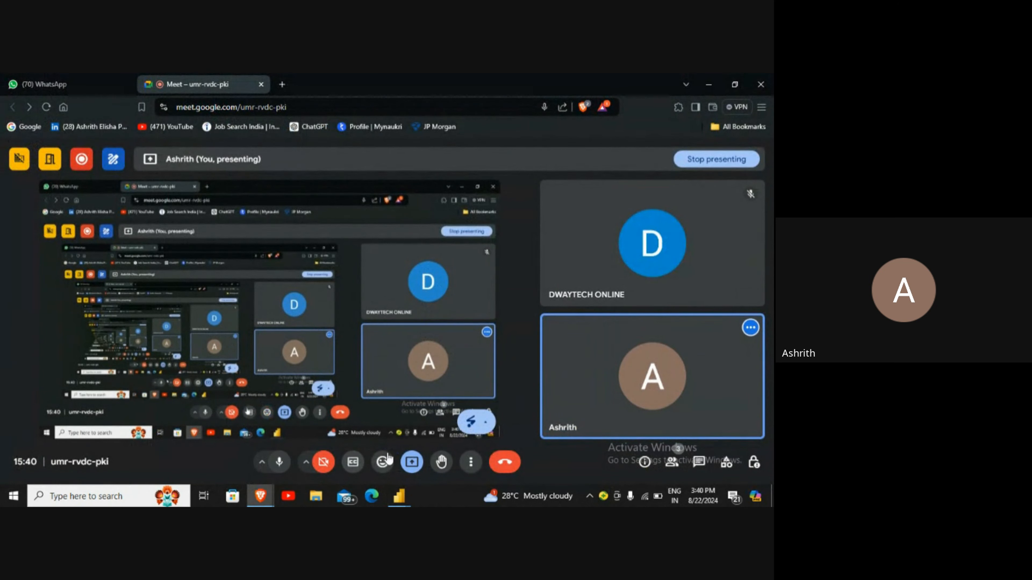
pyautogui.click(279, 462)
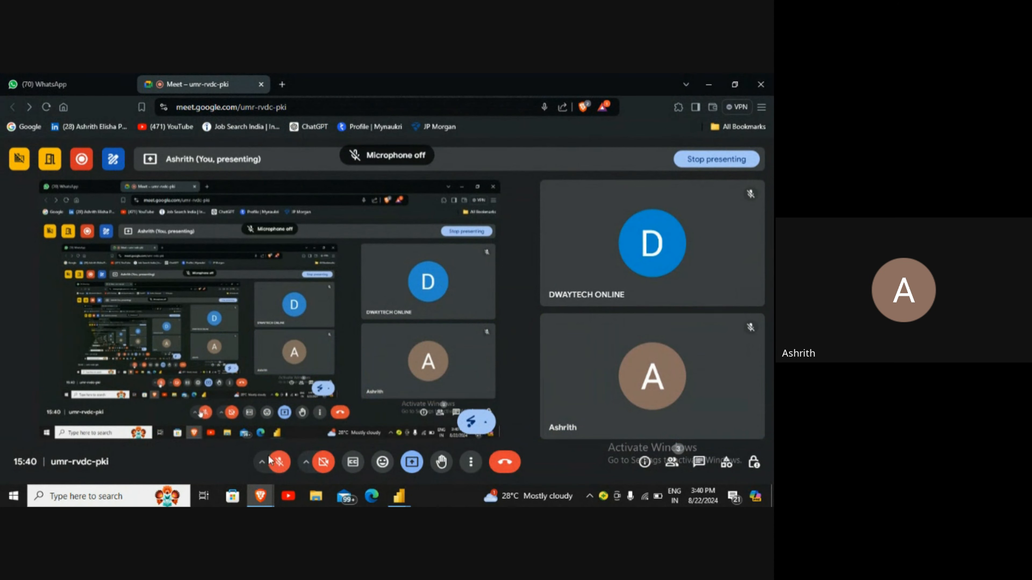
pyautogui.click(82, 159)
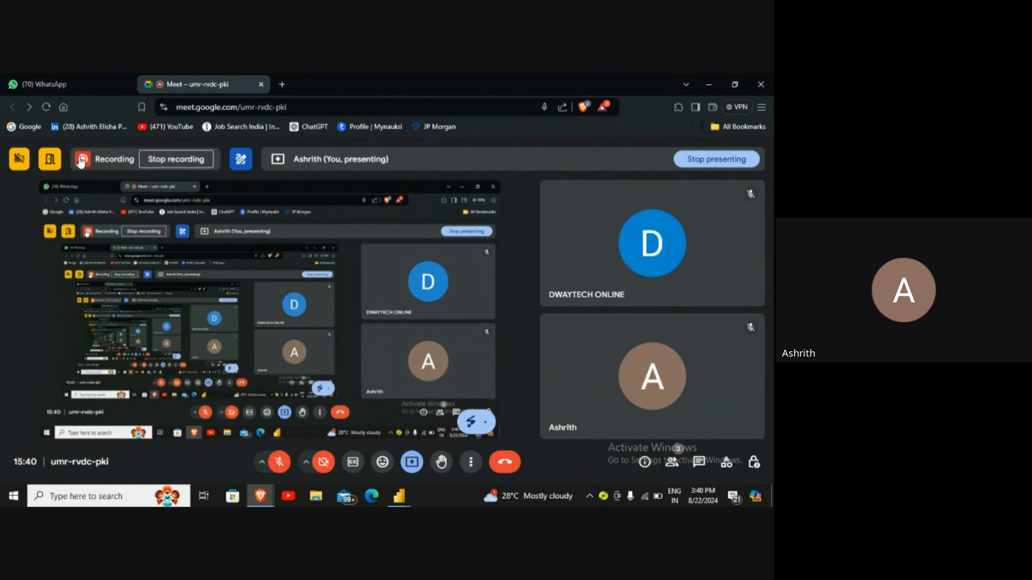
pyautogui.click(176, 158)
pyautogui.click(477, 337)
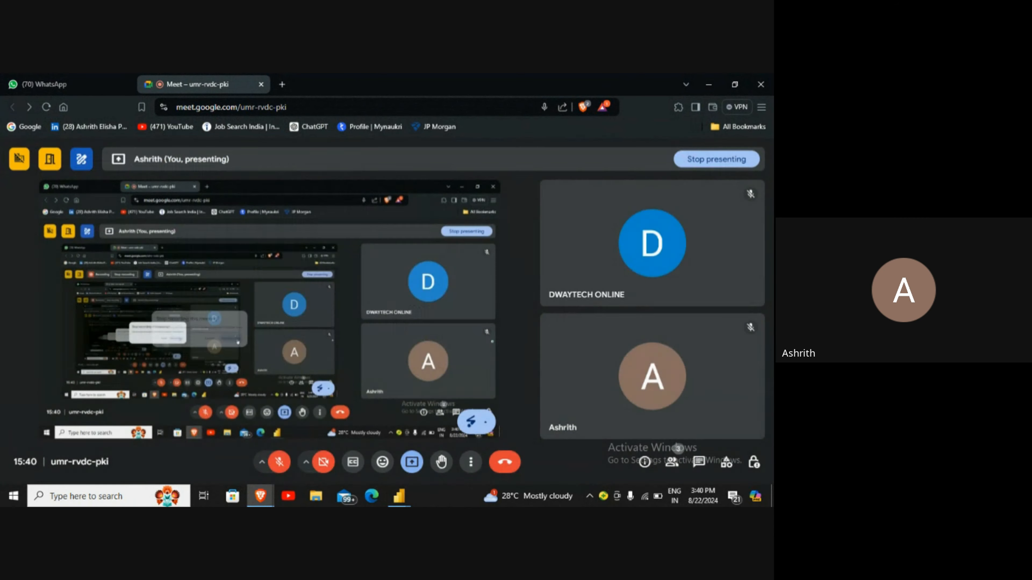